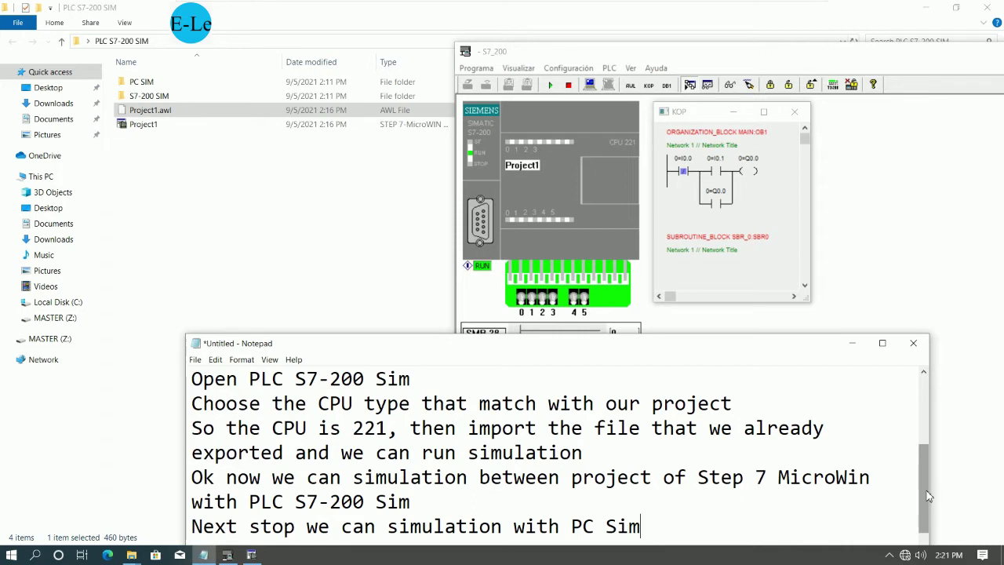
Minimize the Notepad notes, bring File Explorer forward and open the PC SIM folder
{"action": "left_click", "coordinate": [851, 343]}
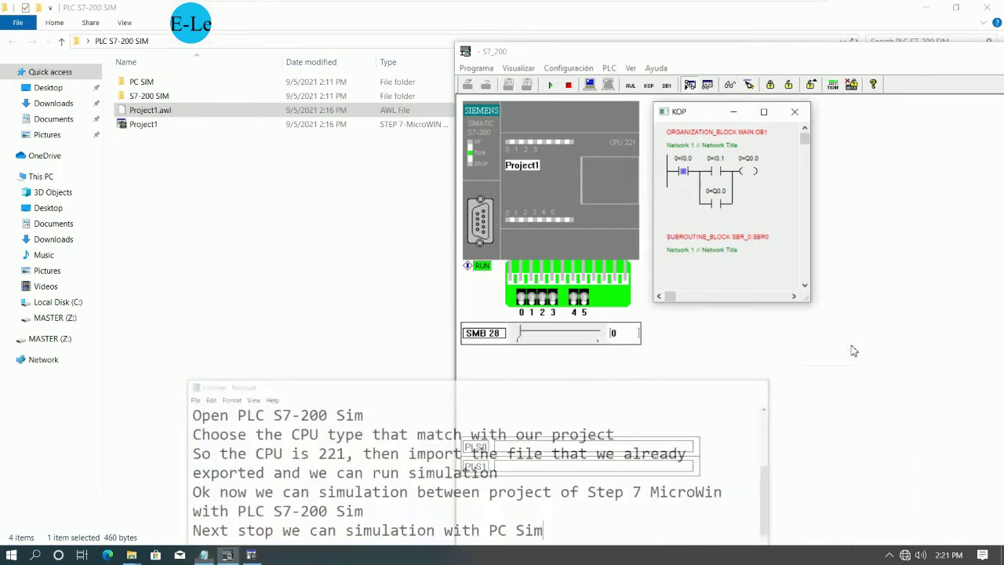
{"action": "left_click", "coordinate": [296, 239]}
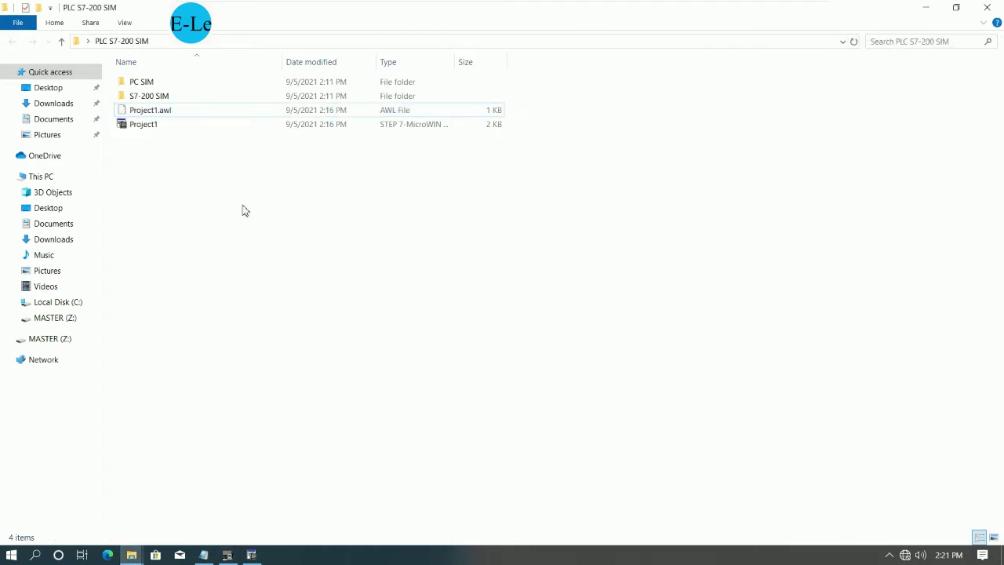
{"action": "left_click", "coordinate": [151, 87]}
{"action": "double_click", "coordinate": [151, 87]}
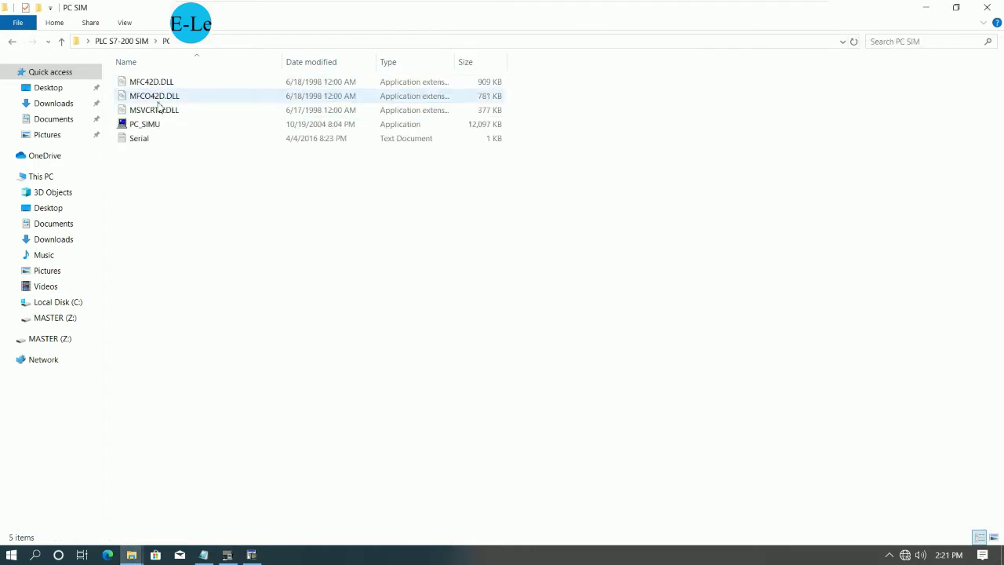
Copy the access key from the Serial text file and close the file
{"action": "left_click", "coordinate": [132, 142]}
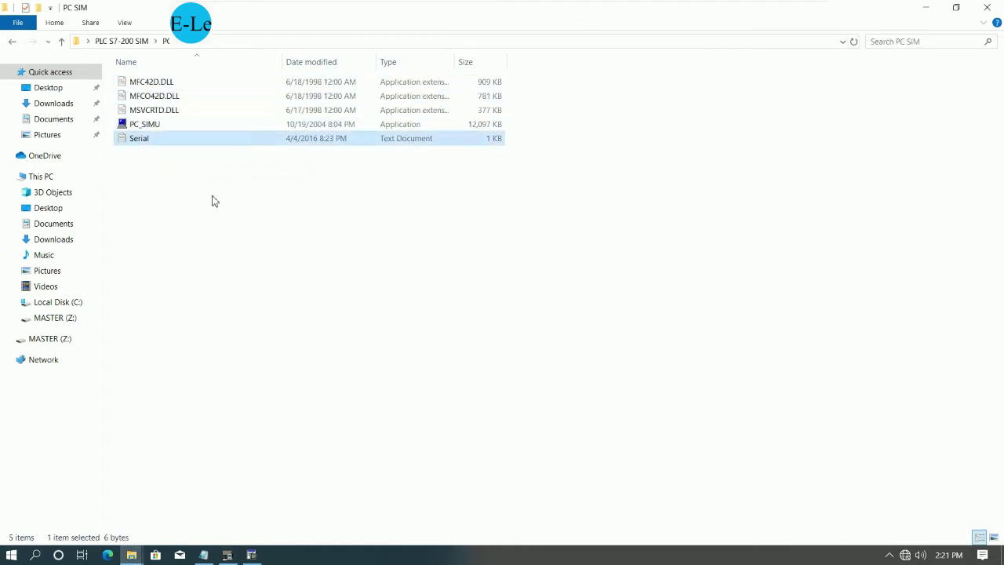
{"action": "left_click_drag", "start_coordinate": [156, 175], "coordinate": [147, 172]}
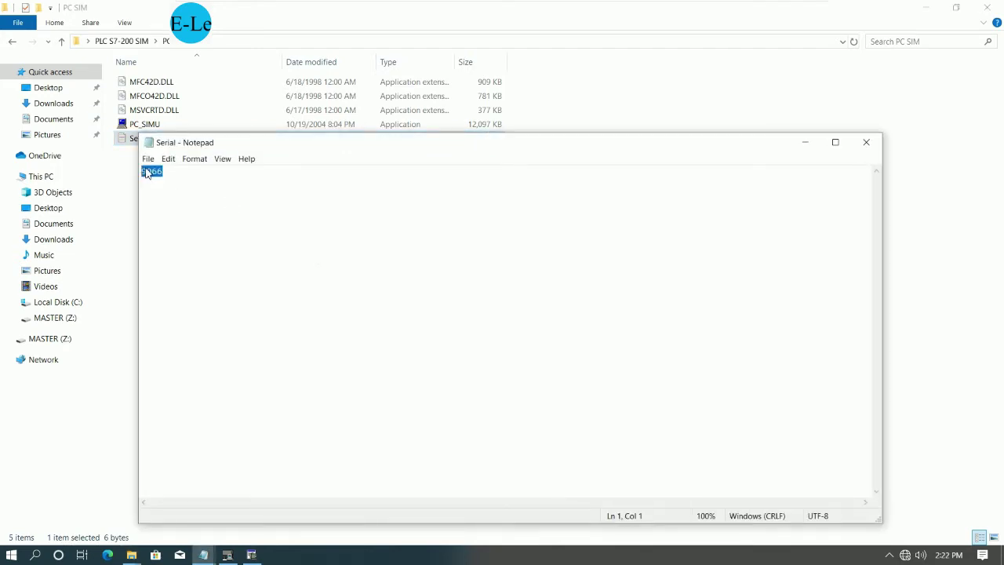
{"action": "right_click", "coordinate": [153, 173]}
{"action": "left_click", "coordinate": [188, 203]}
{"action": "left_click", "coordinate": [867, 144]}
Launch the PC_SIMU application from the PC SIM folder and dismiss its configuration warning
{"action": "left_click", "coordinate": [153, 128]}
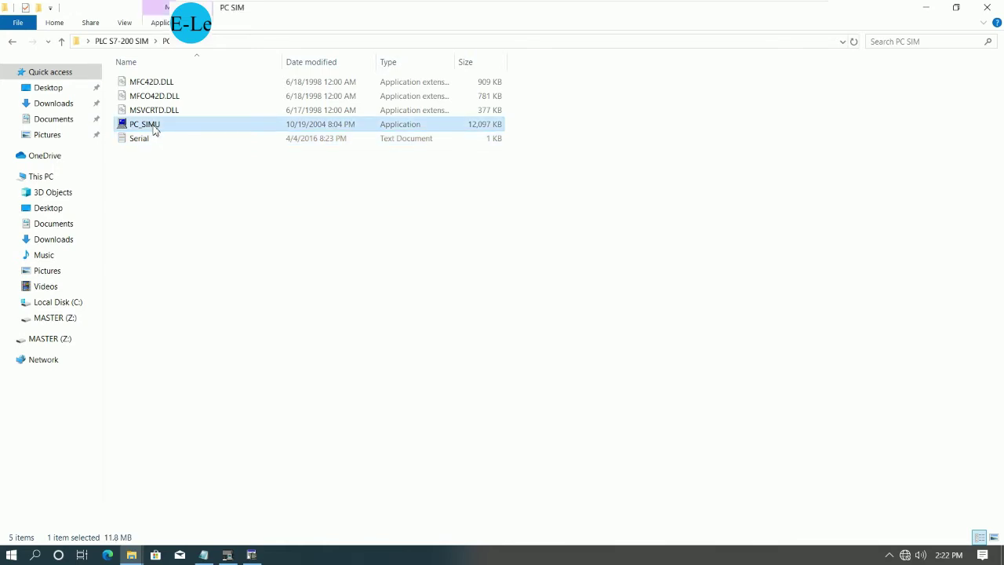
{"action": "right_click", "coordinate": [153, 127]}
{"action": "left_click", "coordinate": [173, 152]}
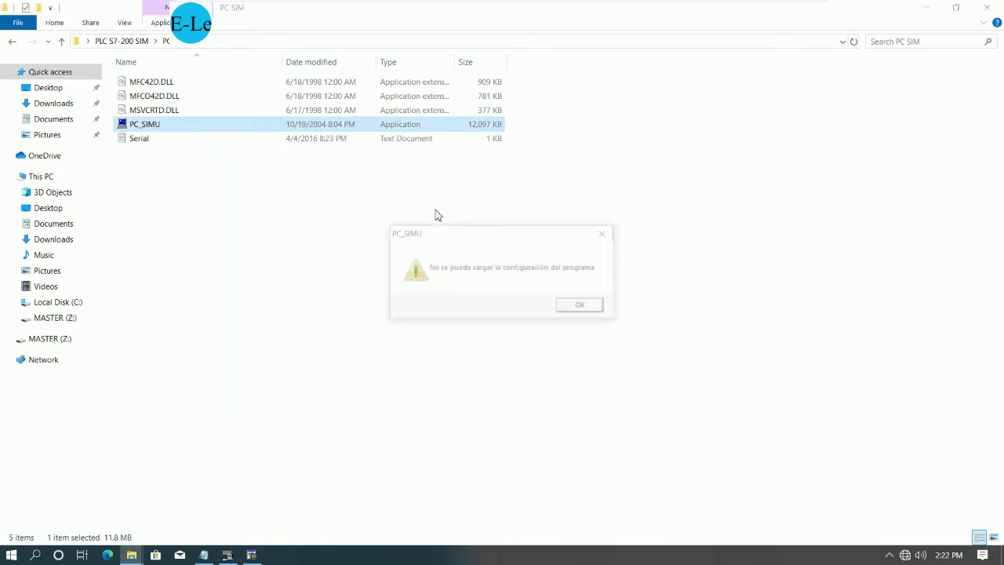
{"action": "left_click", "coordinate": [581, 306]}
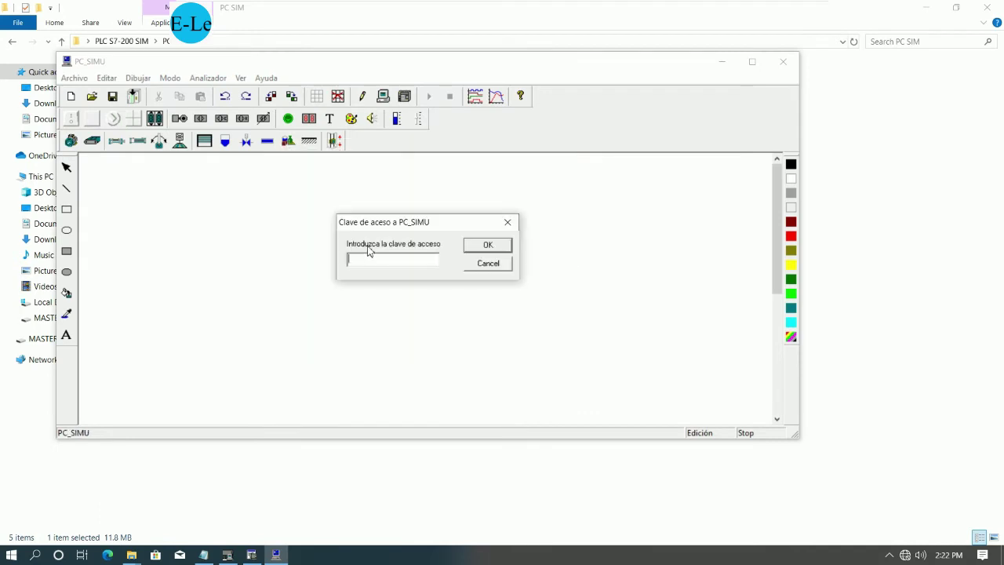
Paste the copied access key into the PC_SIMU access prompt and confirm it
{"action": "right_click", "coordinate": [375, 263]}
{"action": "left_click", "coordinate": [402, 311]}
{"action": "left_click", "coordinate": [485, 247]}
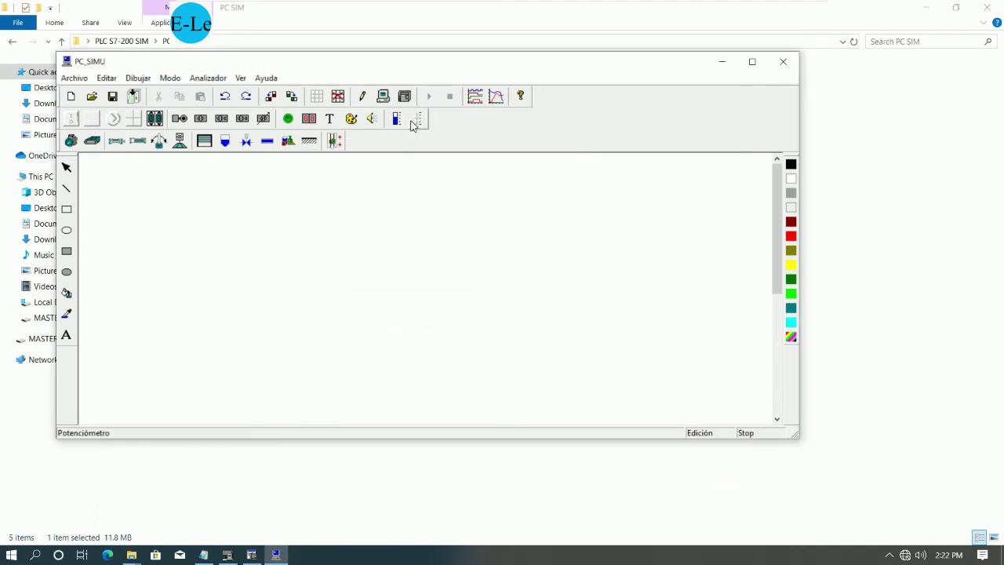
Minimize File Explorer and move the PC_SIMU window lower on the desktop to clear the S7_200 simulator
{"action": "left_click_drag", "start_coordinate": [430, 64], "coordinate": [514, 88]}
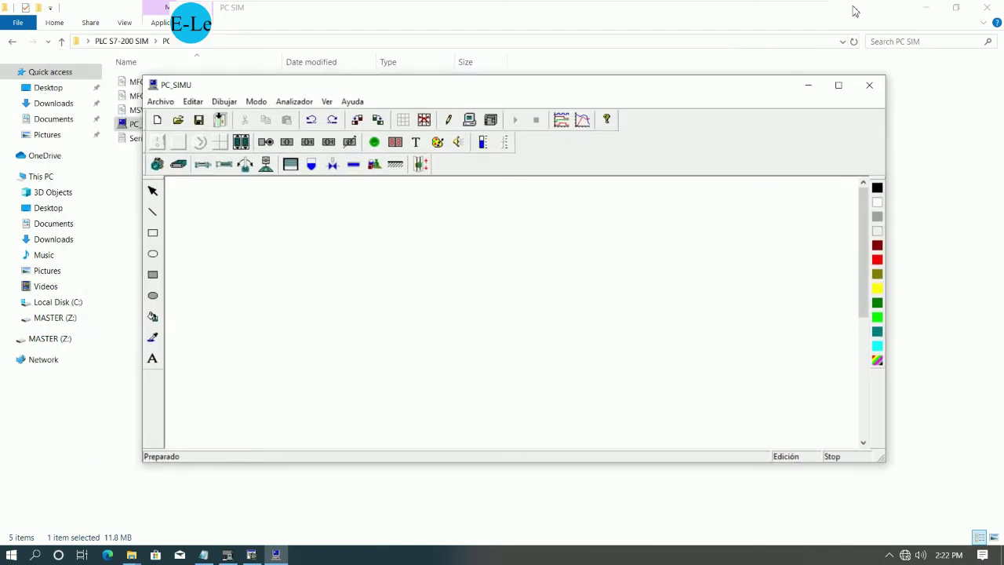
{"action": "left_click", "coordinate": [910, 11]}
{"action": "left_click", "coordinate": [925, 7]}
{"action": "left_click_drag", "start_coordinate": [731, 102], "coordinate": [689, 252]}
Narrow the S7_200 simulator window to a little under half the screen width
{"action": "left_click_drag", "start_coordinate": [774, 58], "coordinate": [324, 3]}
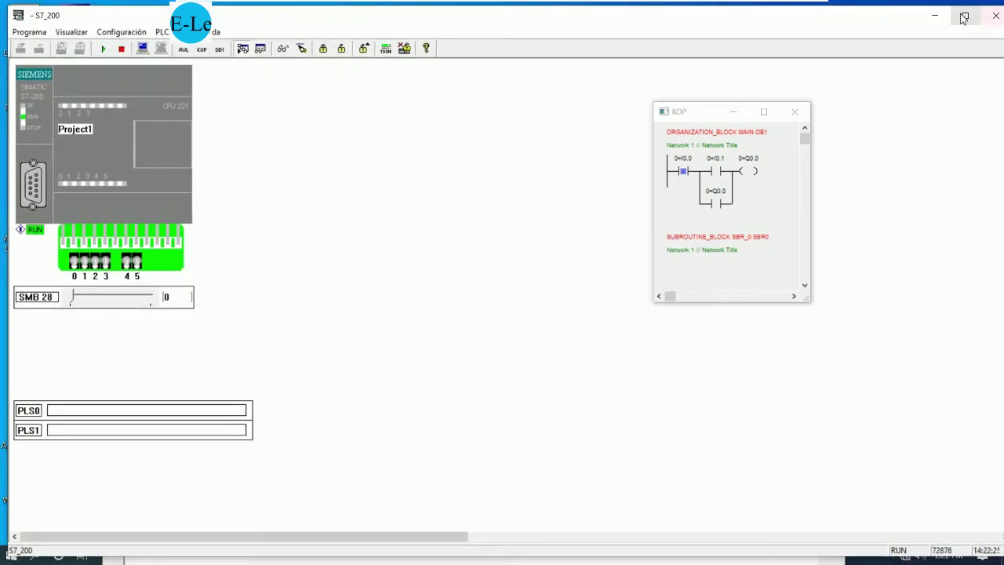
{"action": "left_click_drag", "start_coordinate": [893, 27], "coordinate": [836, 33]}
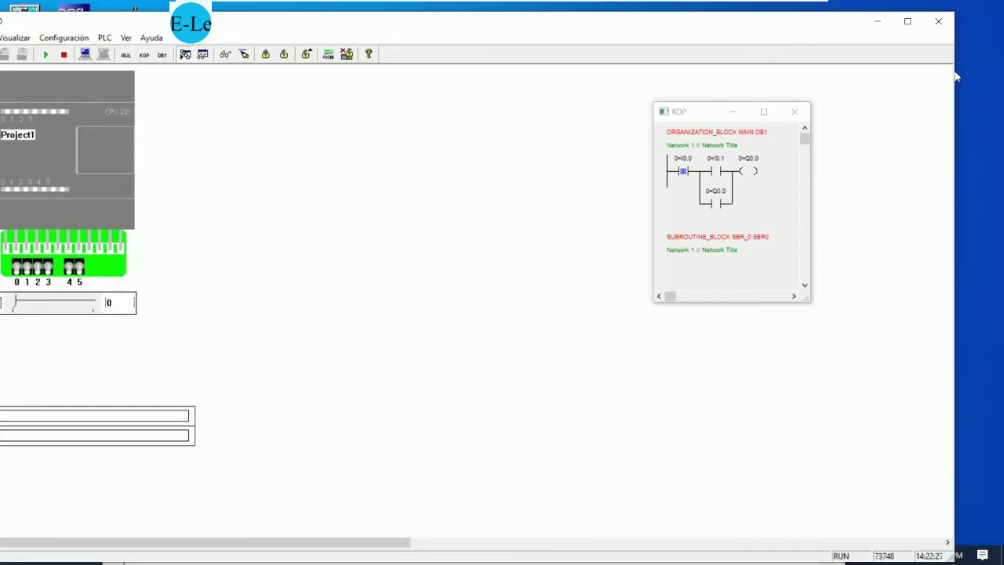
{"action": "left_click_drag", "start_coordinate": [955, 76], "coordinate": [267, 157]}
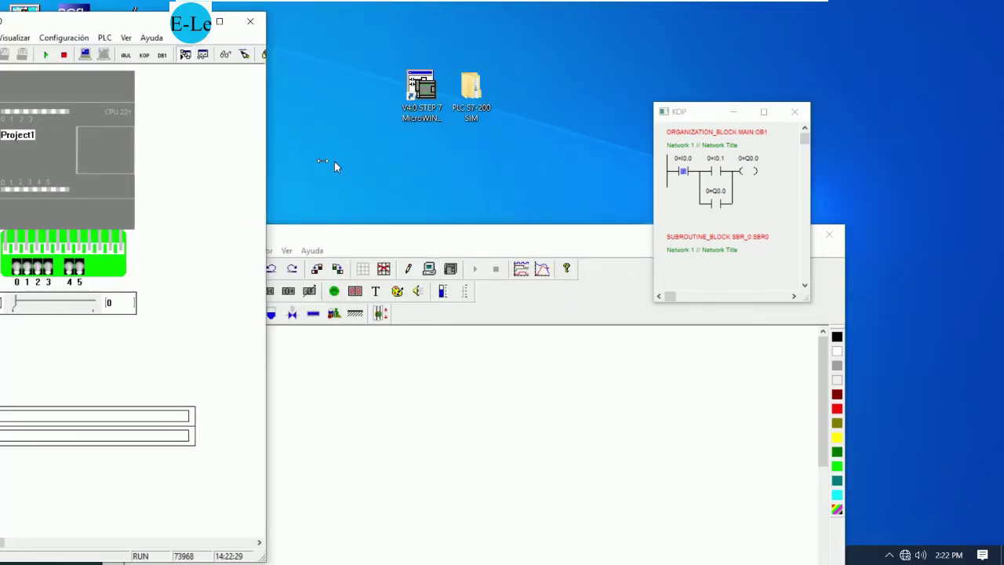
{"action": "left_click_drag", "start_coordinate": [334, 160], "coordinate": [411, 162]}
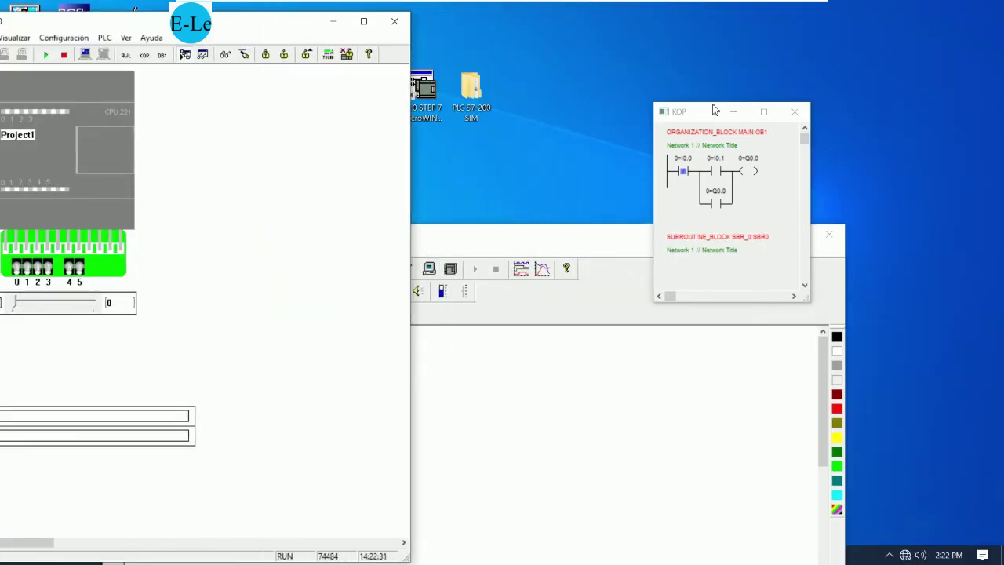
Place the KOP ladder window over the S7_200 simulator window and position the PC_SIMU window beside them
{"action": "left_click_drag", "start_coordinate": [714, 110], "coordinate": [196, 92]}
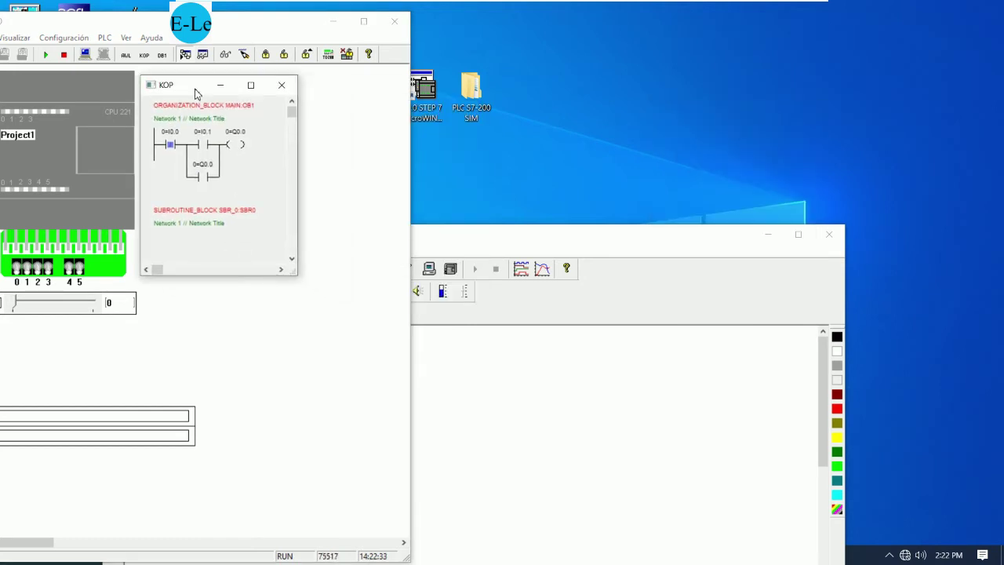
{"action": "left_click_drag", "start_coordinate": [218, 23], "coordinate": [270, 16]}
{"action": "left_click_drag", "start_coordinate": [209, 87], "coordinate": [259, 80]}
{"action": "left_click_drag", "start_coordinate": [581, 241], "coordinate": [813, 155]}
{"action": "left_click_drag", "start_coordinate": [724, 157], "coordinate": [834, 99]}
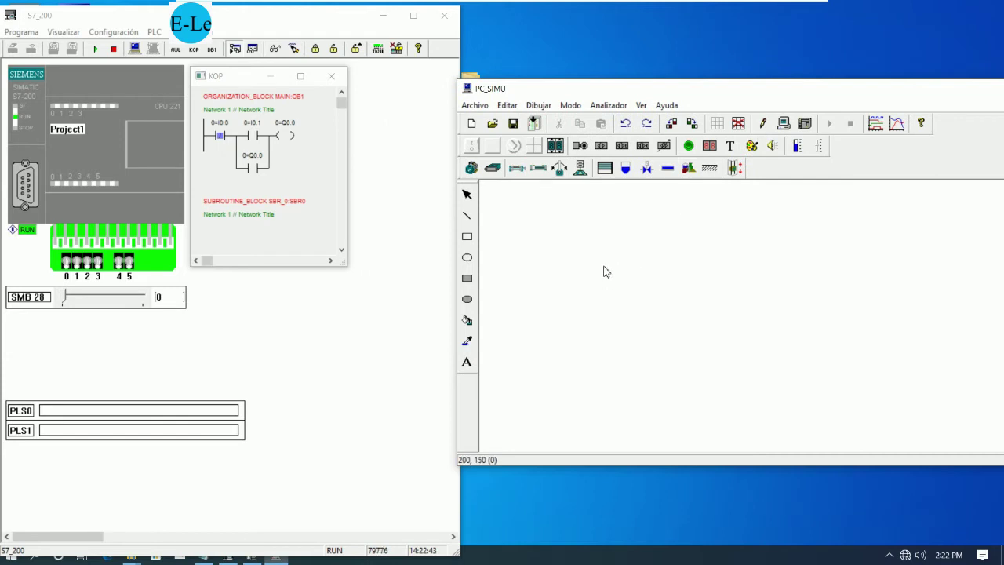
Add a round green, normally open pushbutton (Pulsador) named STOP with input I0.0 to the PC_SIMU canvas
{"action": "left_click", "coordinate": [500, 152]}
{"action": "left_click", "coordinate": [630, 330]}
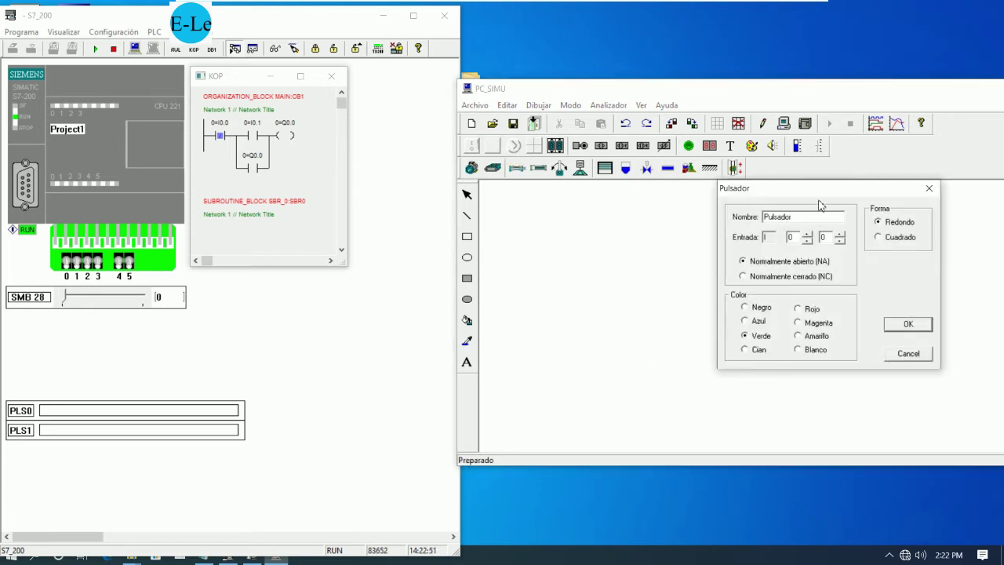
{"action": "left_click_drag", "start_coordinate": [825, 195], "coordinate": [723, 237]}
{"action": "left_click", "coordinate": [648, 267]}
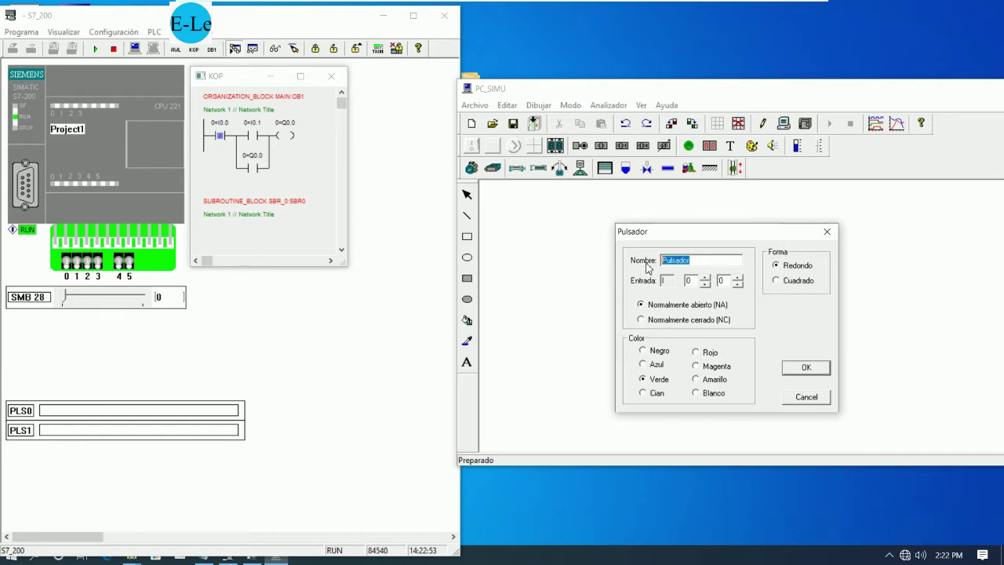
{"action": "type", "text": "s"}
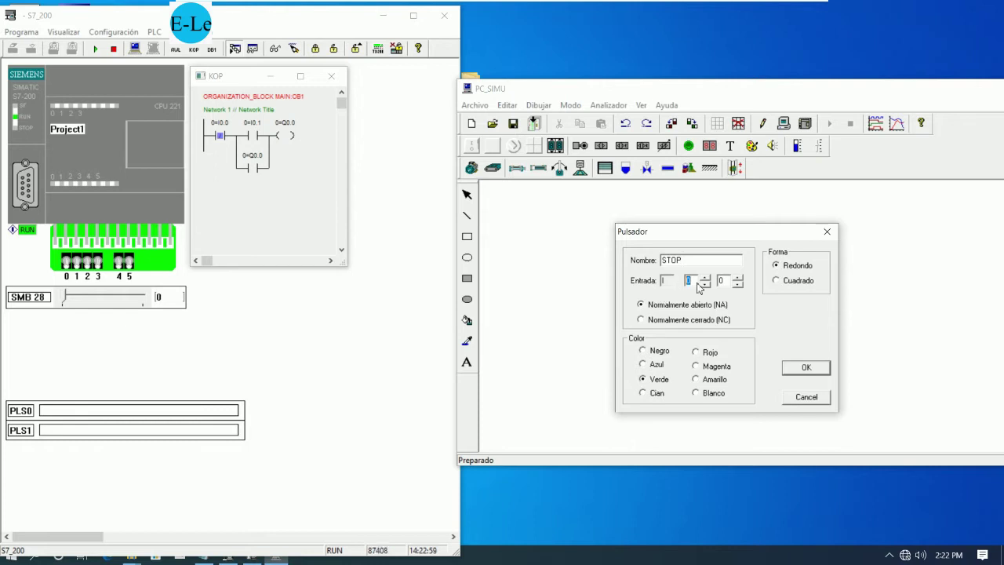
{"action": "key", "text": "Tab"}
{"action": "key", "text": "Up"}
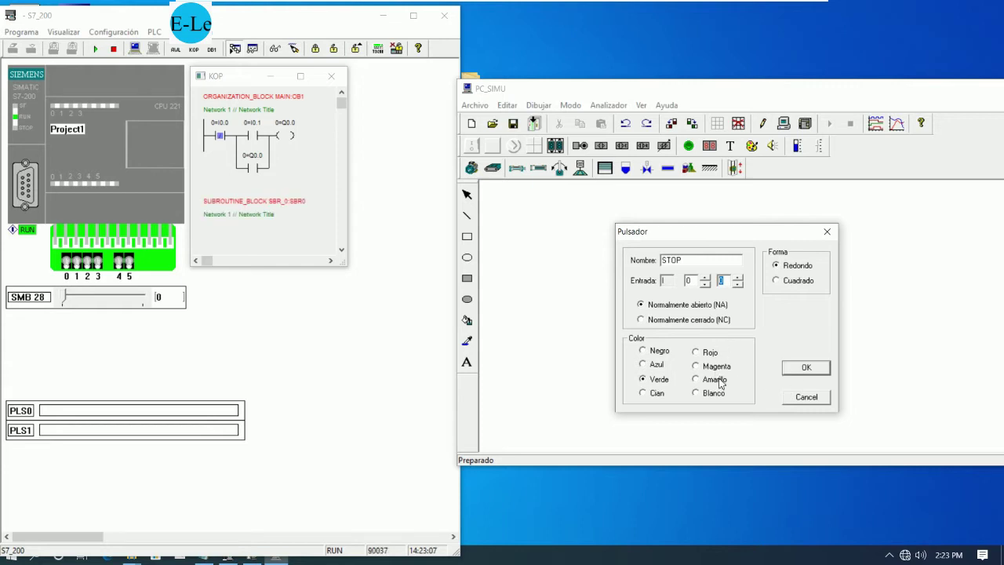
{"action": "left_click", "coordinate": [802, 368]}
{"action": "left_click_drag", "start_coordinate": [621, 277], "coordinate": [681, 328]}
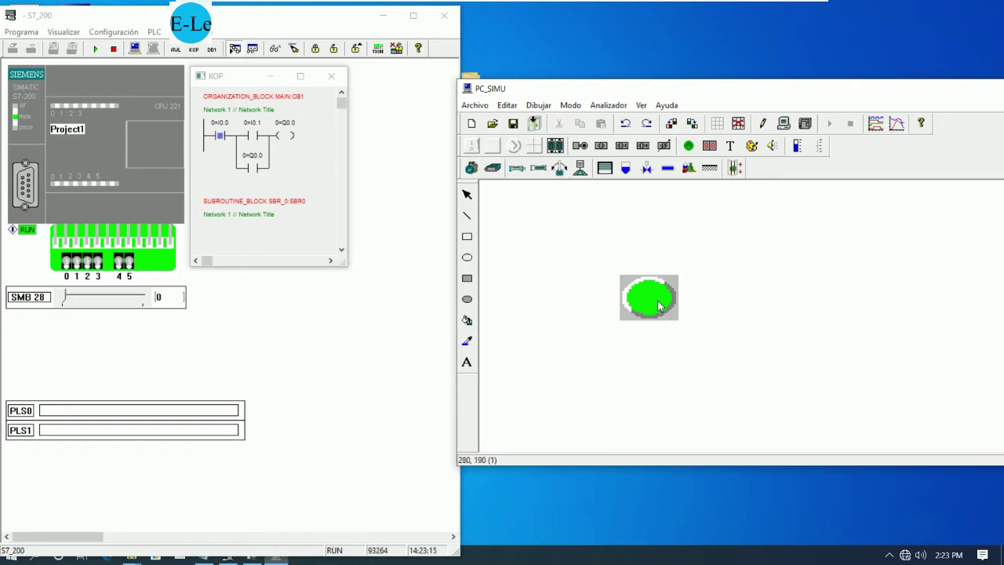
Try the Azul, Negro and Cian colors on the STOP pushbutton
{"action": "double_click", "coordinate": [658, 306]}
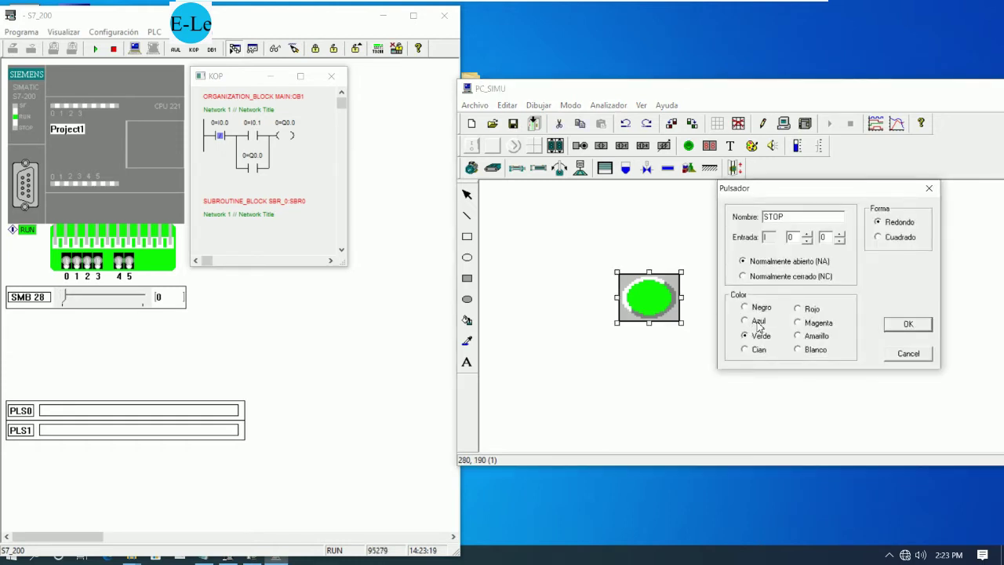
{"action": "left_click", "coordinate": [759, 323]}
{"action": "left_click", "coordinate": [908, 324]}
{"action": "double_click", "coordinate": [666, 306]}
{"action": "left_click", "coordinate": [758, 307]}
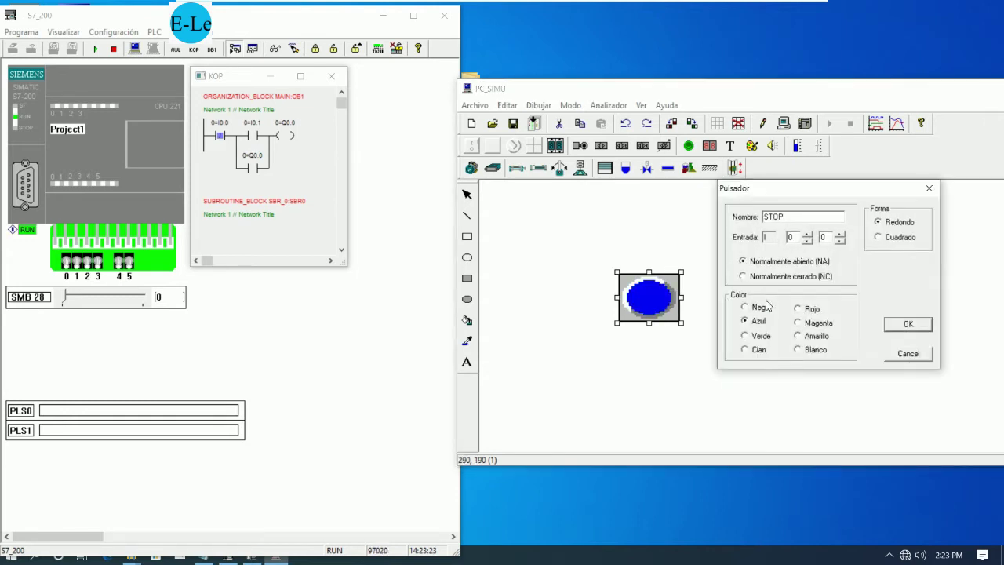
{"action": "left_click", "coordinate": [904, 326]}
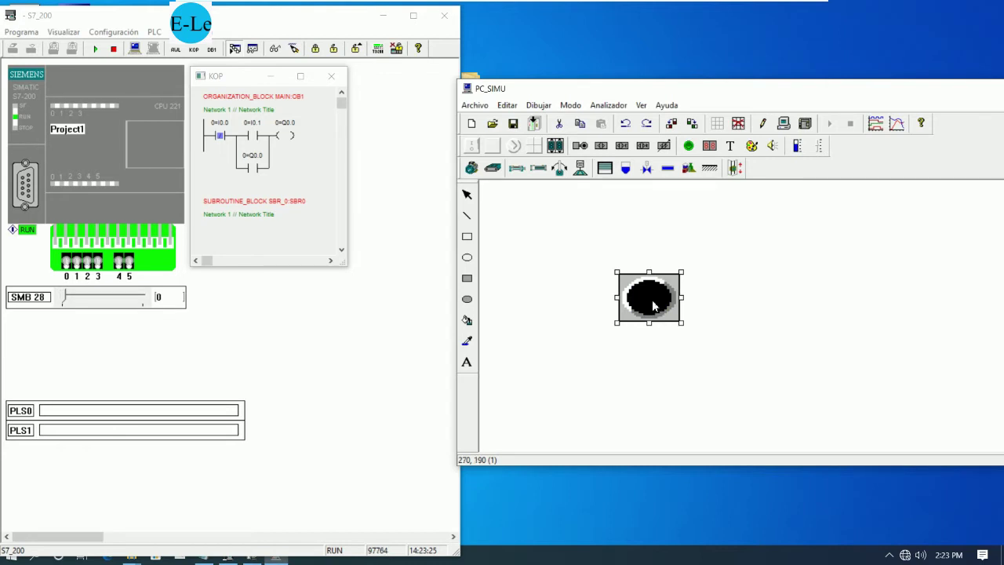
{"action": "double_click", "coordinate": [653, 306]}
{"action": "left_click", "coordinate": [745, 349]}
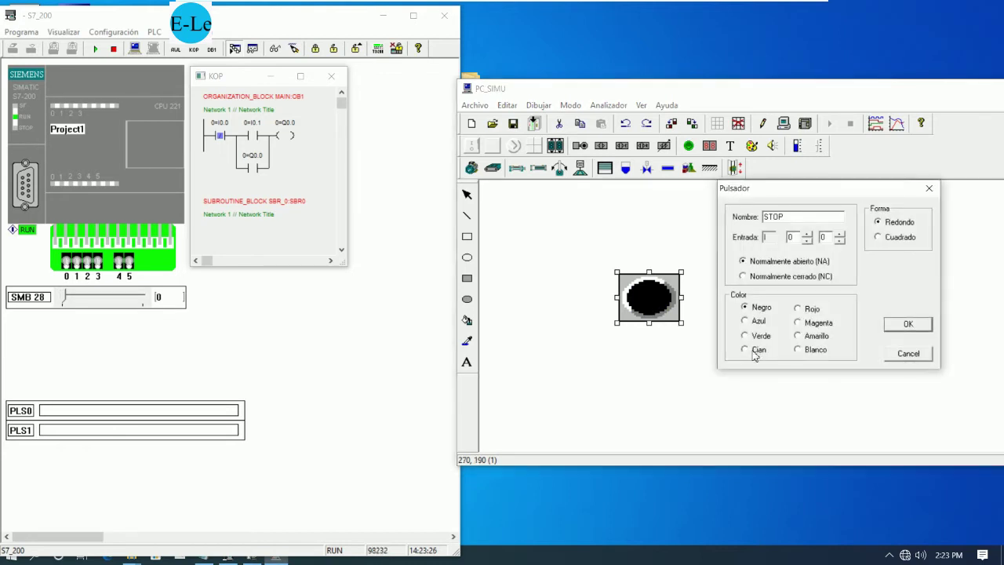
{"action": "left_click", "coordinate": [906, 333]}
Set the STOP pushbutton's color to Rojo and move it slightly lower on the canvas
{"action": "double_click", "coordinate": [651, 299]}
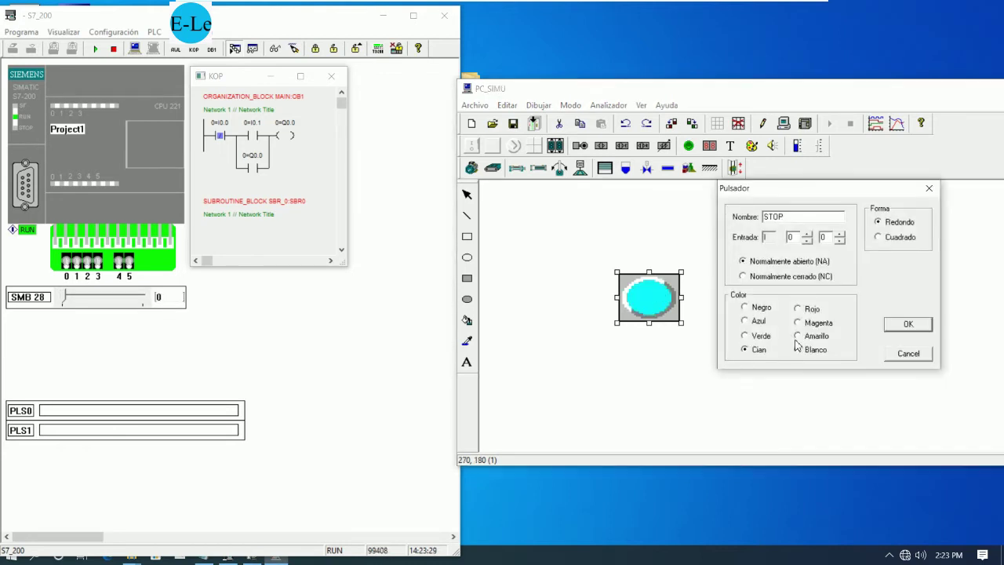
{"action": "left_click", "coordinate": [907, 323]}
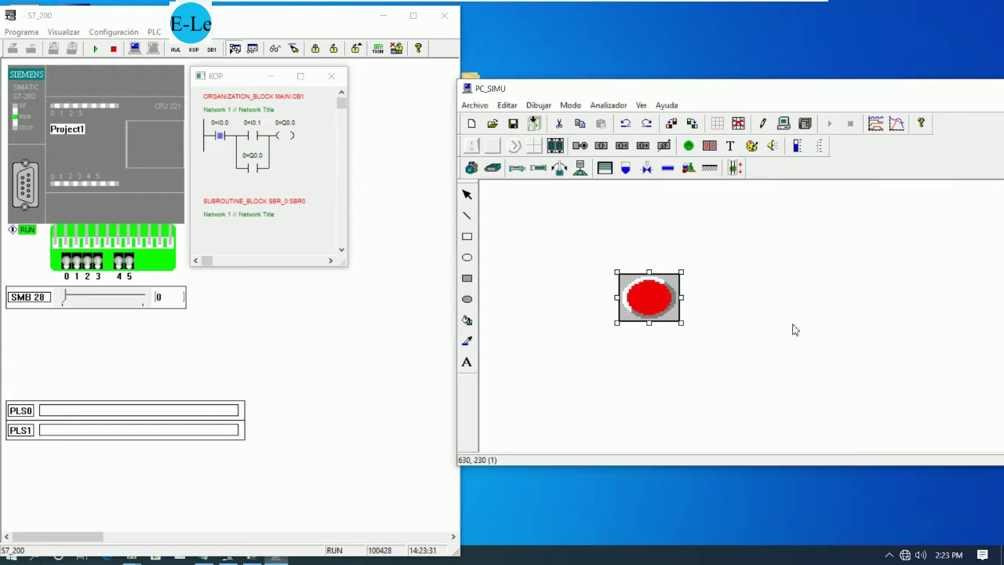
{"action": "left_click", "coordinate": [690, 334]}
{"action": "left_click_drag", "start_coordinate": [651, 306], "coordinate": [655, 332]}
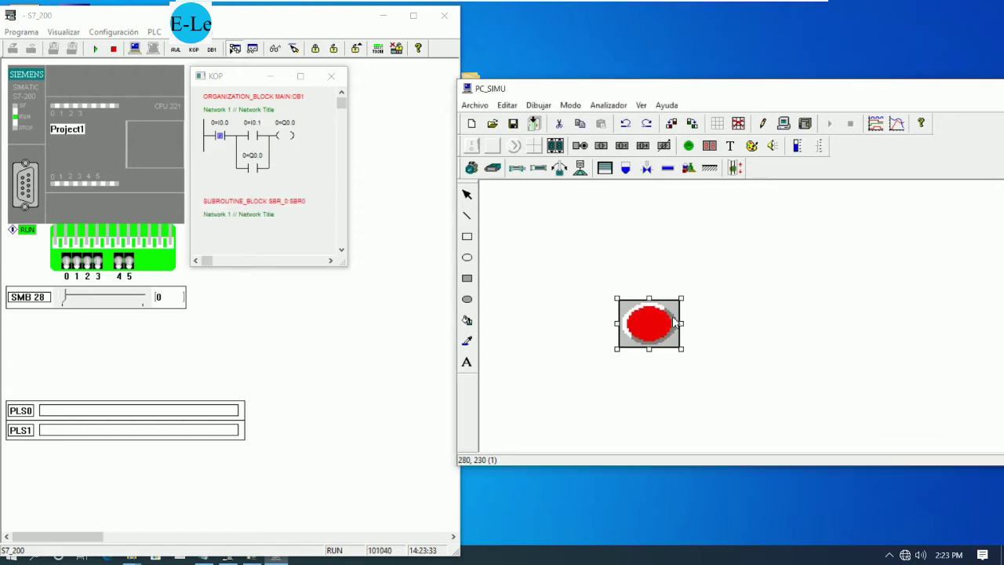
{"action": "left_click", "coordinate": [688, 272]}
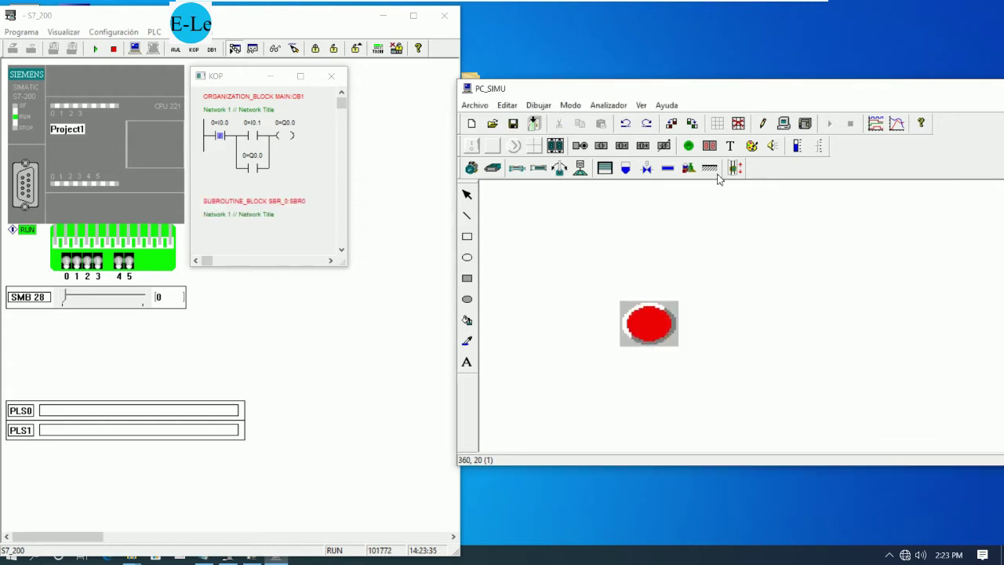
{"action": "left_click", "coordinate": [730, 145]}
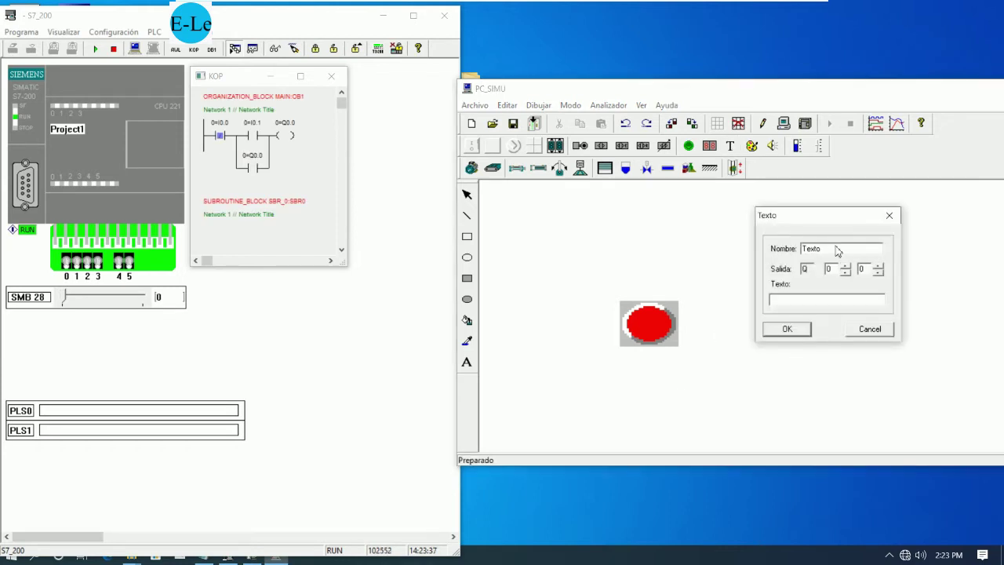
{"action": "left_click", "coordinate": [863, 336]}
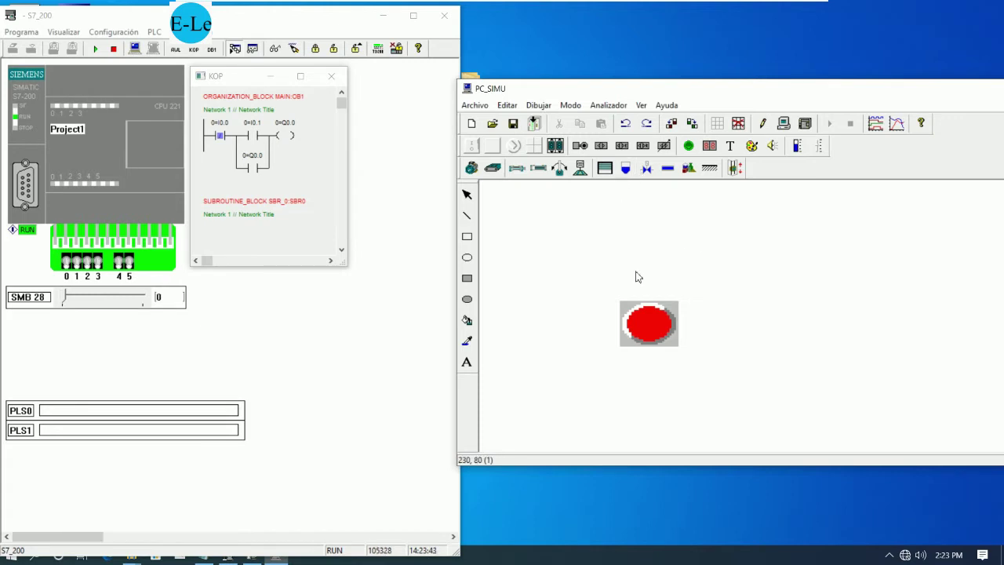
Try the Cuadrado shape on the STOP pushbutton and set it back to Redondo
{"action": "double_click", "coordinate": [650, 321]}
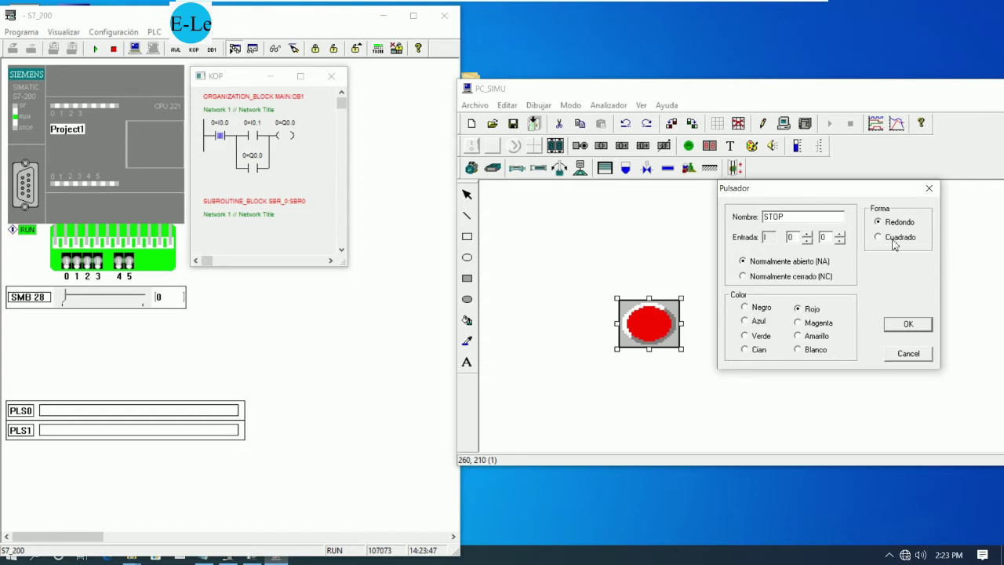
{"action": "left_click", "coordinate": [908, 324]}
{"action": "double_click", "coordinate": [651, 330]}
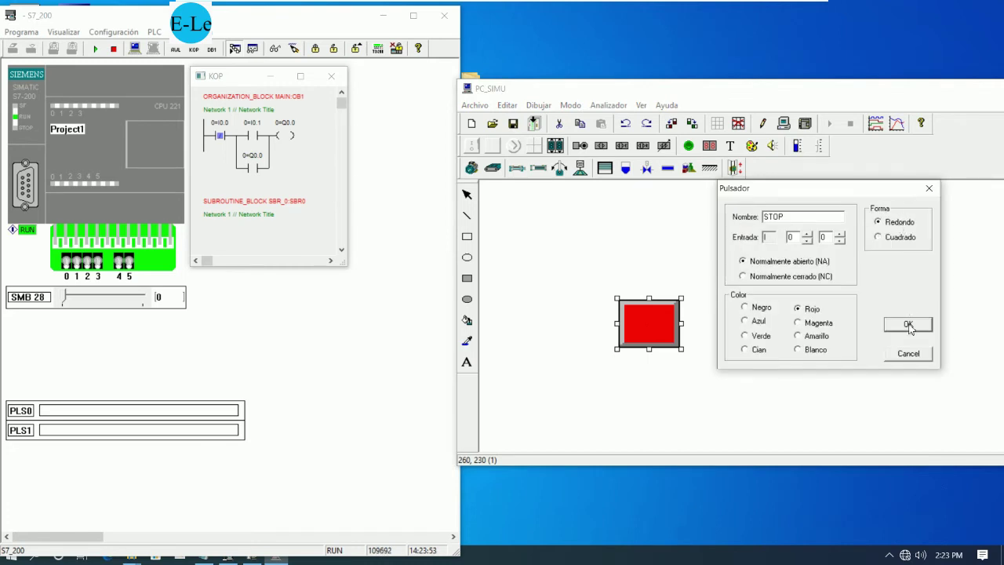
{"action": "left_click", "coordinate": [908, 325]}
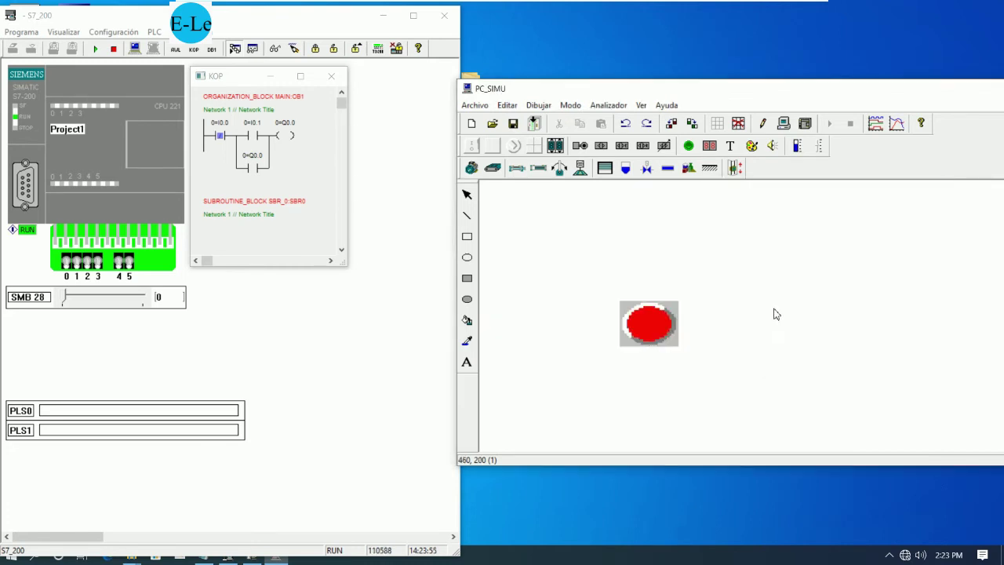
Reopen the red STOP pushbutton's settings and try another round green pushbutton at the same spot
{"action": "double_click", "coordinate": [649, 325]}
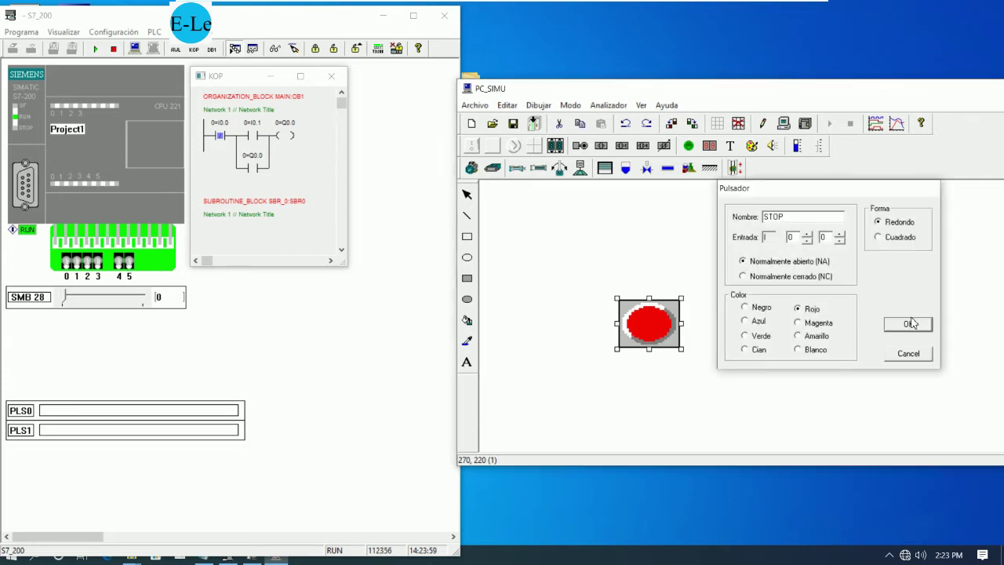
{"action": "left_click", "coordinate": [910, 324]}
{"action": "double_click", "coordinate": [650, 325]}
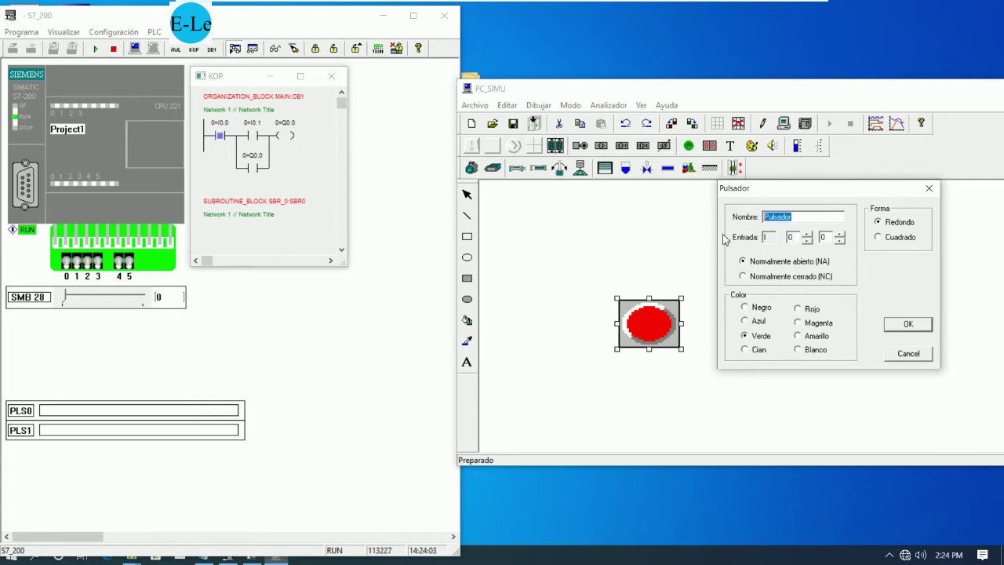
{"action": "type", "text": "ST"}
{"action": "left_click", "coordinate": [904, 324]}
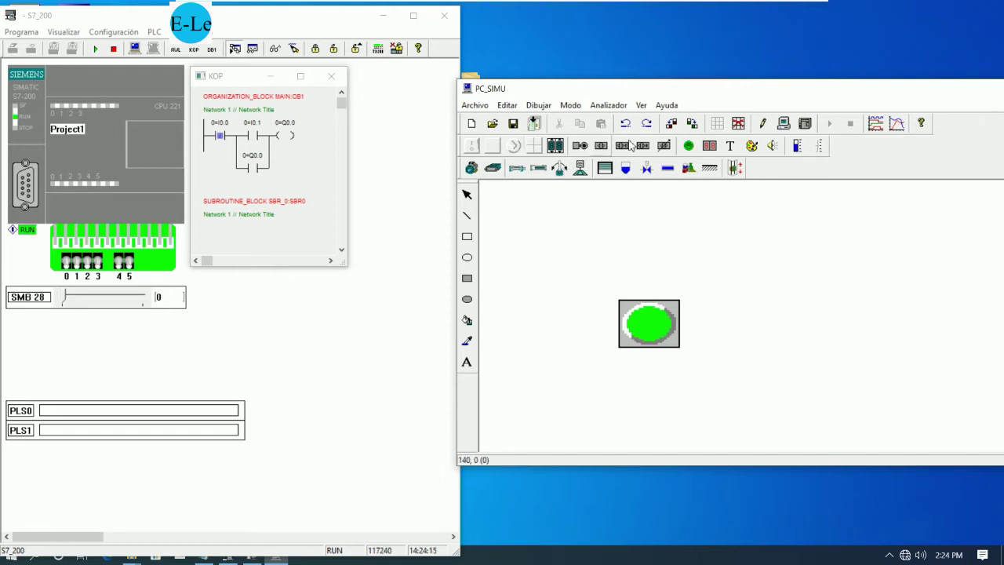
Delete the existing pushbuttons from the canvas
{"action": "left_click_drag", "start_coordinate": [703, 285], "coordinate": [723, 303]}
{"action": "key", "text": "Delete"}
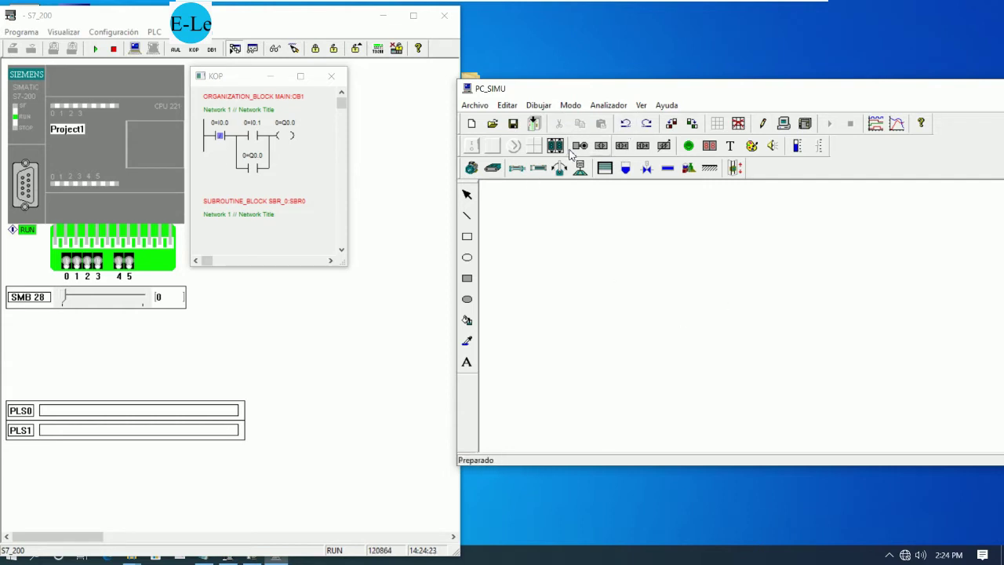
Add a round, normally open Rojo pushbutton named STOP with input I0.0 in the lower part of the canvas
{"action": "left_click", "coordinate": [590, 300]}
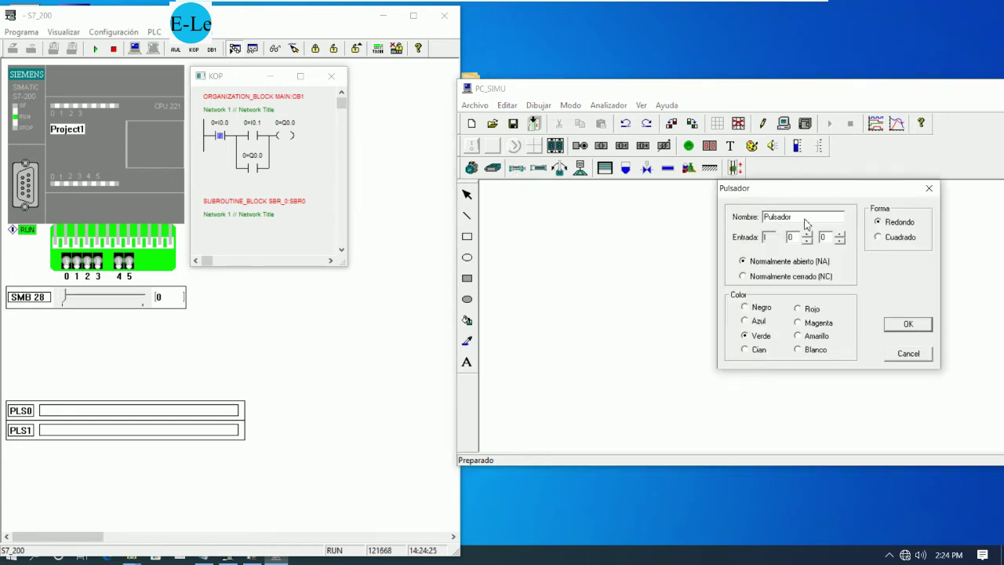
{"action": "left_click_drag", "start_coordinate": [804, 219], "coordinate": [717, 239]}
{"action": "type", "text": "STOP"}
{"action": "left_click", "coordinate": [808, 310]}
{"action": "left_click", "coordinate": [907, 324]}
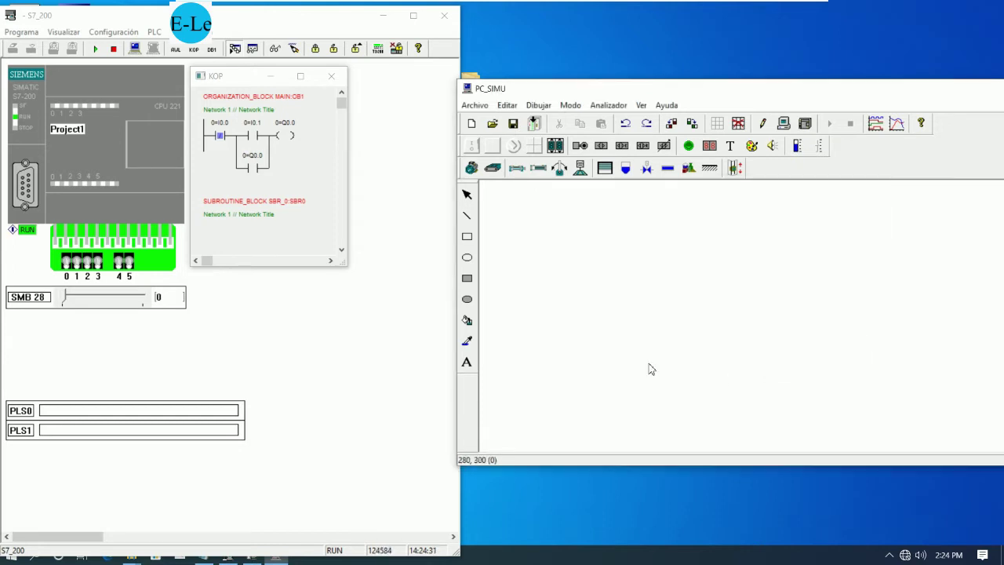
{"action": "mouse_move", "coordinate": [600, 336]}
{"action": "left_mouse_down"}
{"action": "mouse_move", "coordinate": [625, 369]}
{"action": "mouse_move", "coordinate": [671, 395]}
{"action": "left_mouse_up"}
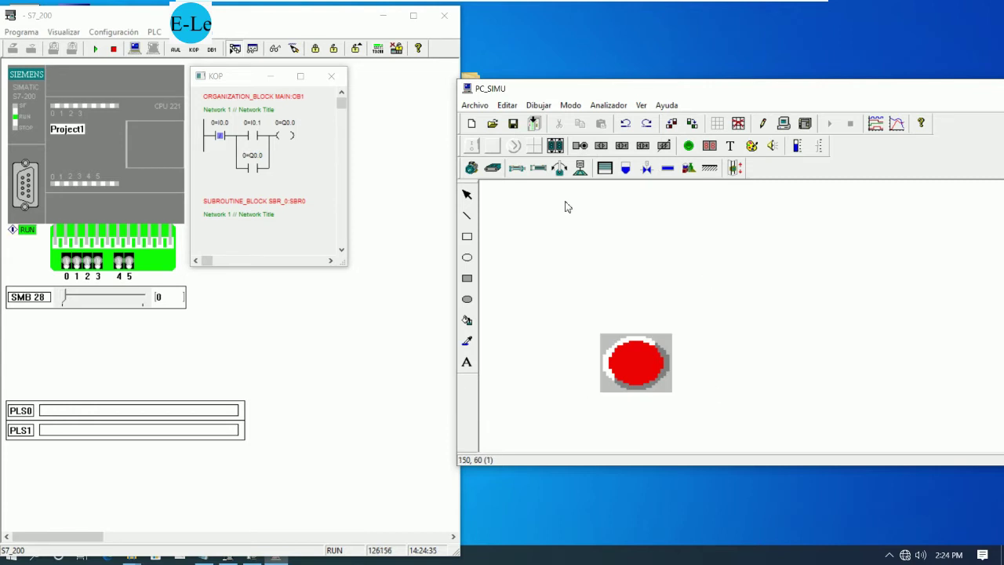
Add a round, normally open Verde pushbutton with input I0.1 to the right of the red one
{"action": "double_click", "coordinate": [663, 339]}
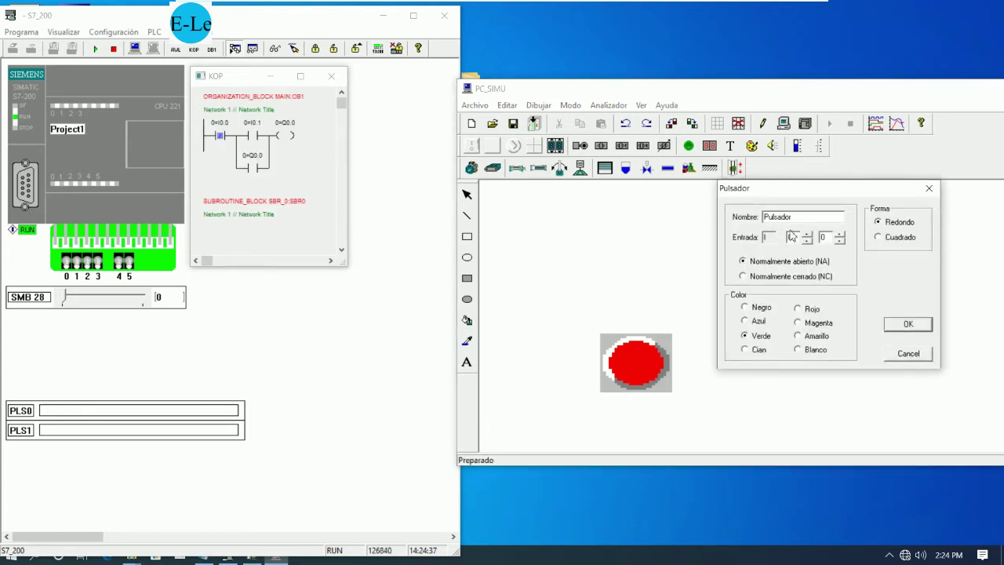
{"action": "left_click", "coordinate": [839, 233]}
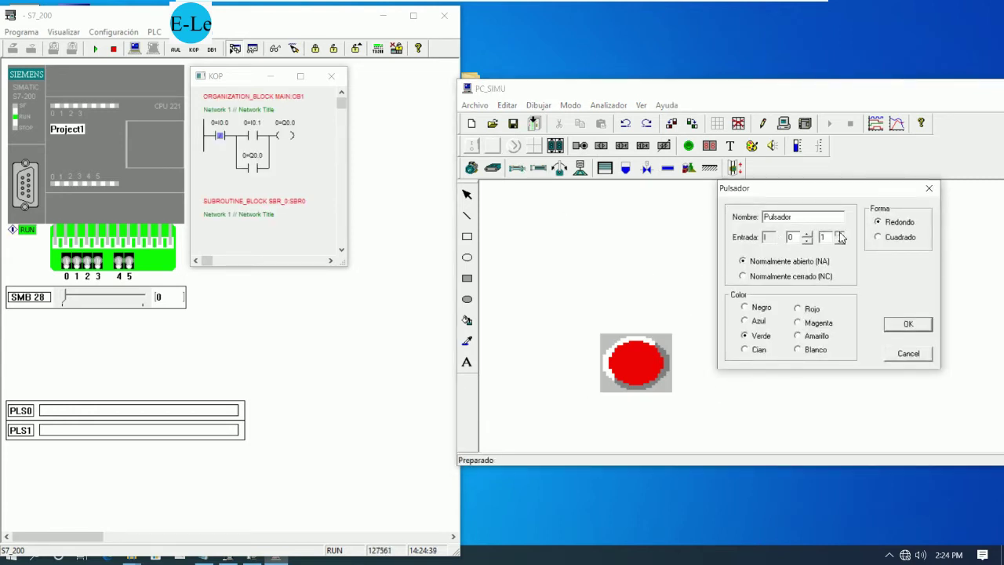
{"action": "double_click", "coordinate": [790, 221]}
{"action": "type", "text": "START"}
{"action": "left_click", "coordinate": [892, 331]}
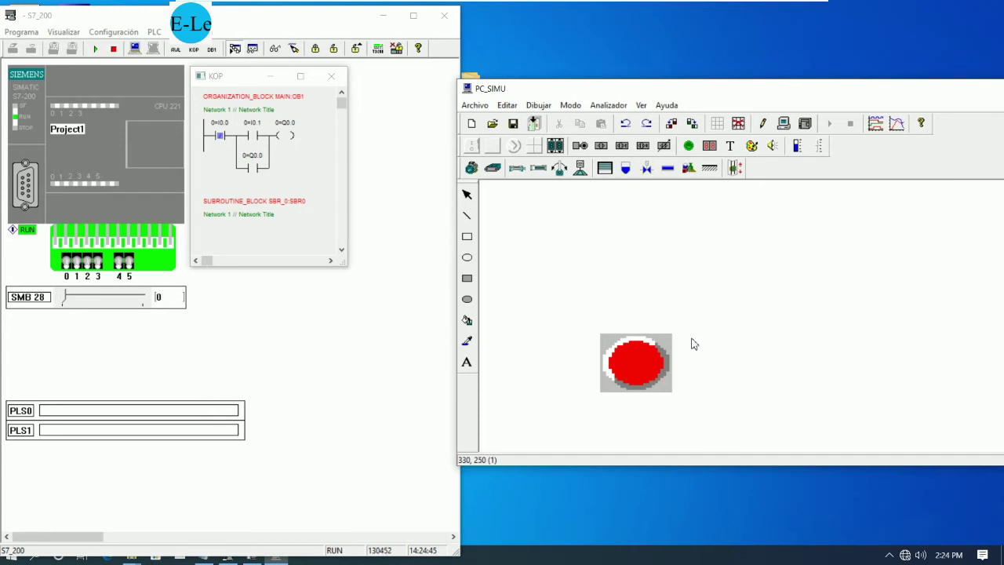
{"action": "left_click_drag", "start_coordinate": [692, 340], "coordinate": [754, 396]}
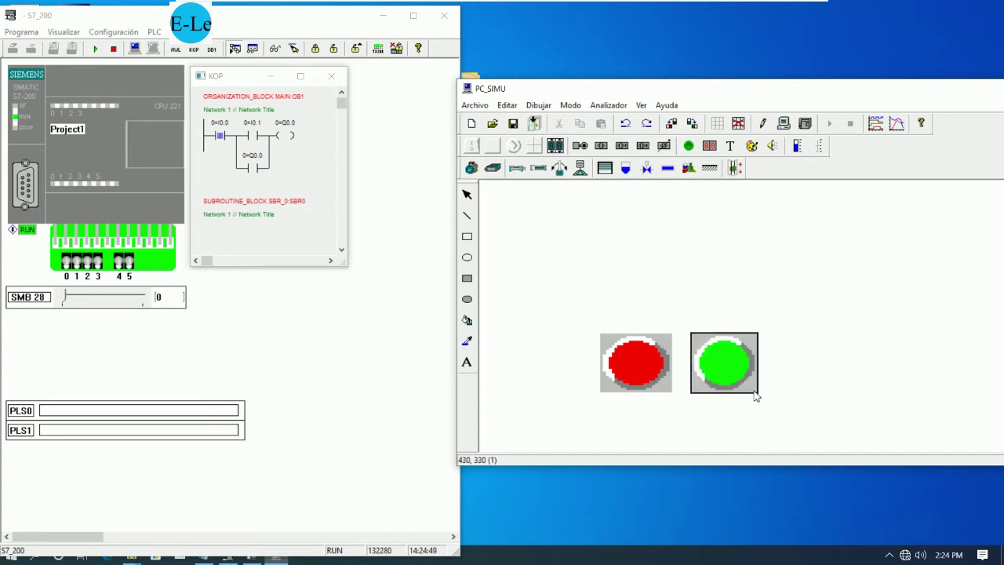
{"action": "left_click", "coordinate": [758, 395]}
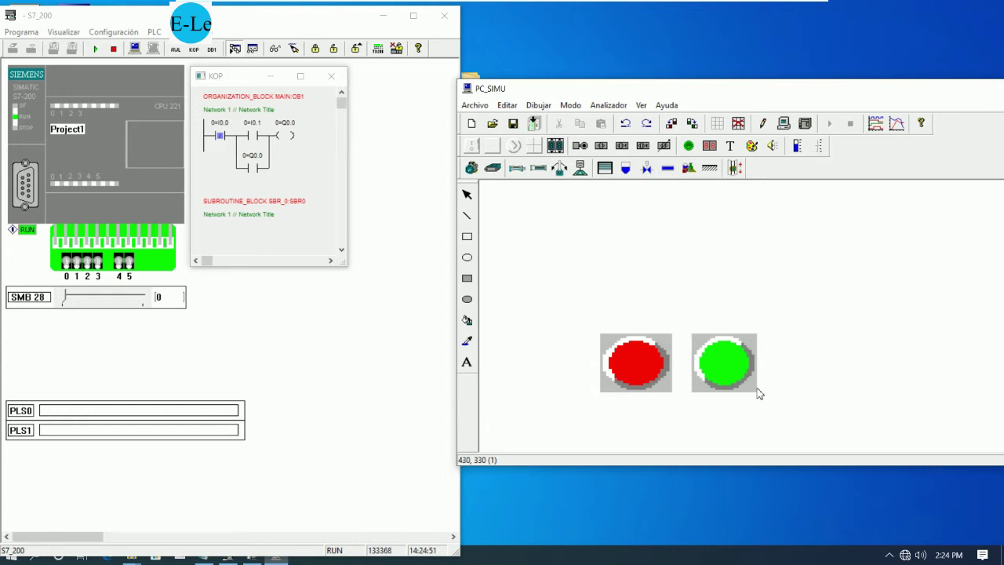
Try the Cian color on the I0.1 pushbutton and set its color to Azul
{"action": "double_click", "coordinate": [747, 359]}
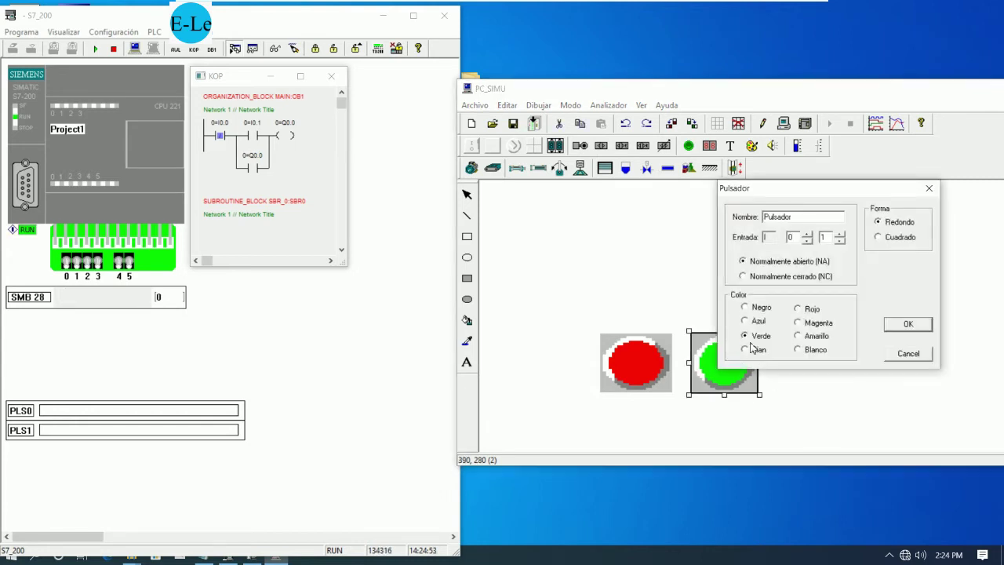
{"action": "left_click", "coordinate": [908, 323]}
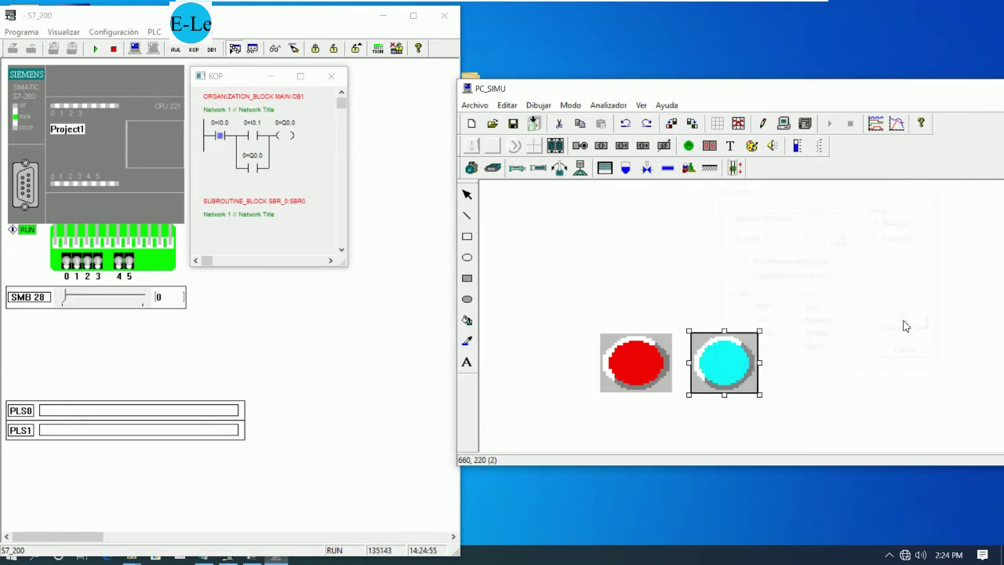
{"action": "double_click", "coordinate": [722, 351]}
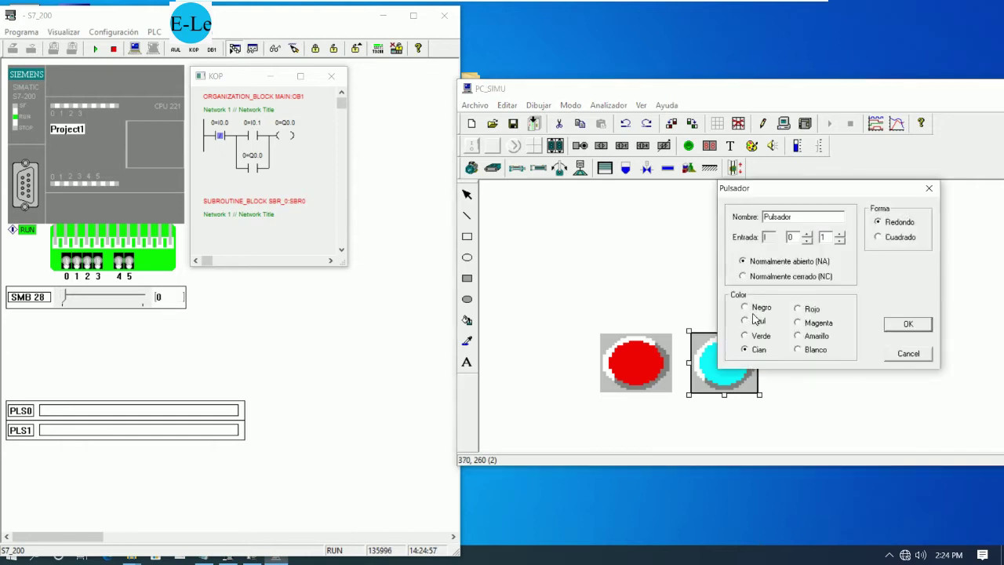
{"action": "left_click", "coordinate": [754, 320]}
{"action": "left_click", "coordinate": [899, 324]}
{"action": "left_click", "coordinate": [809, 329]}
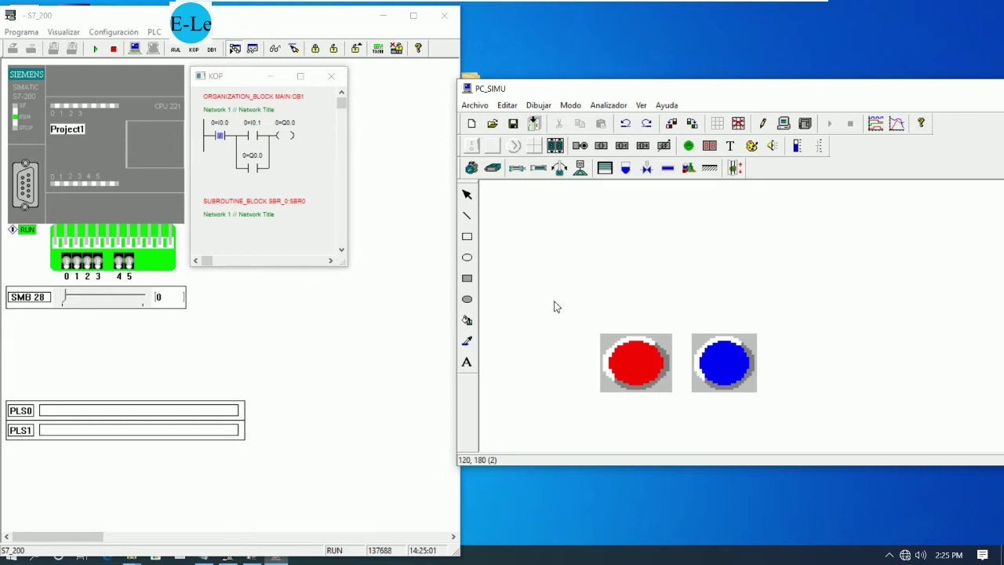
Move both pushbuttons together slightly to the right on the canvas
{"action": "left_click_drag", "start_coordinate": [554, 296], "coordinate": [829, 428]}
{"action": "left_click_drag", "start_coordinate": [714, 353], "coordinate": [740, 359]}
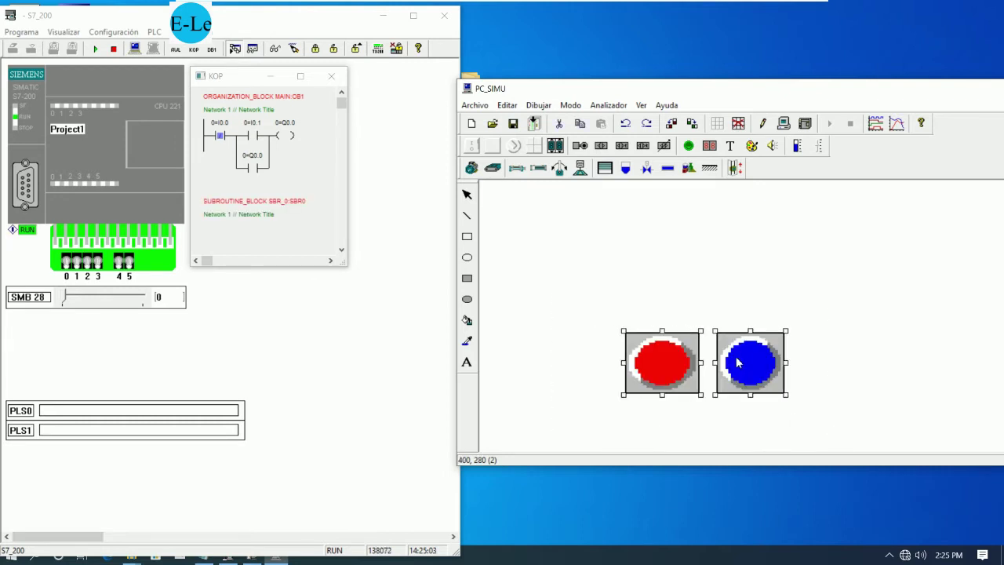
{"action": "left_click", "coordinate": [797, 290]}
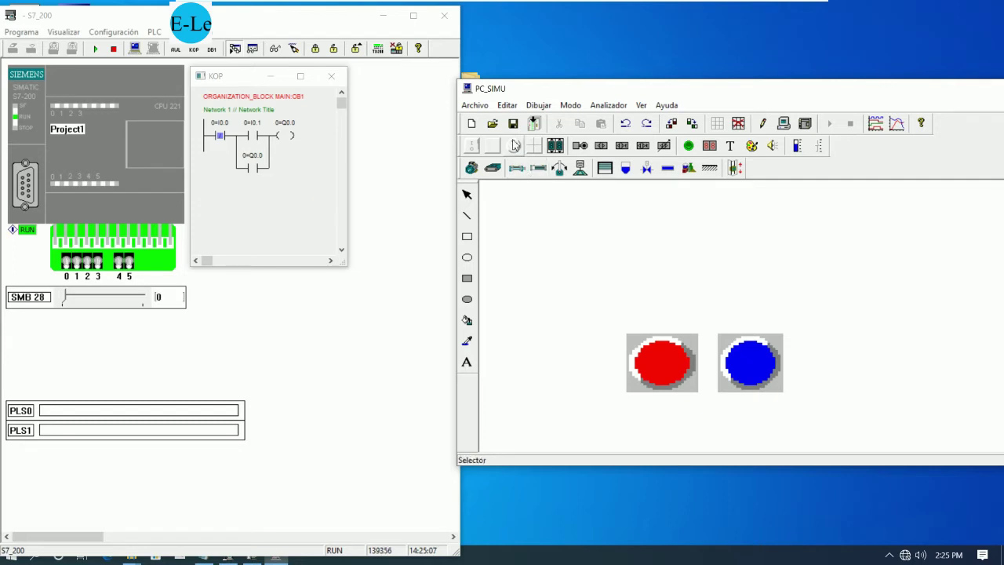
Add a Motor above the pushbuttons with right-rotation output Q0.0, left-rotation output disabled and a motor speed of 1500
{"action": "left_click", "coordinate": [471, 168]}
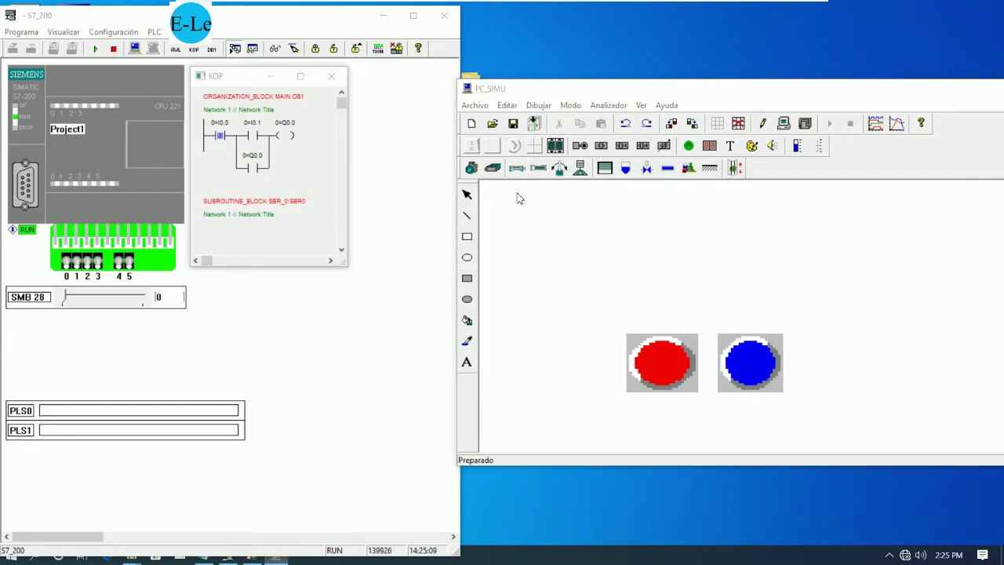
{"action": "left_click", "coordinate": [516, 197]}
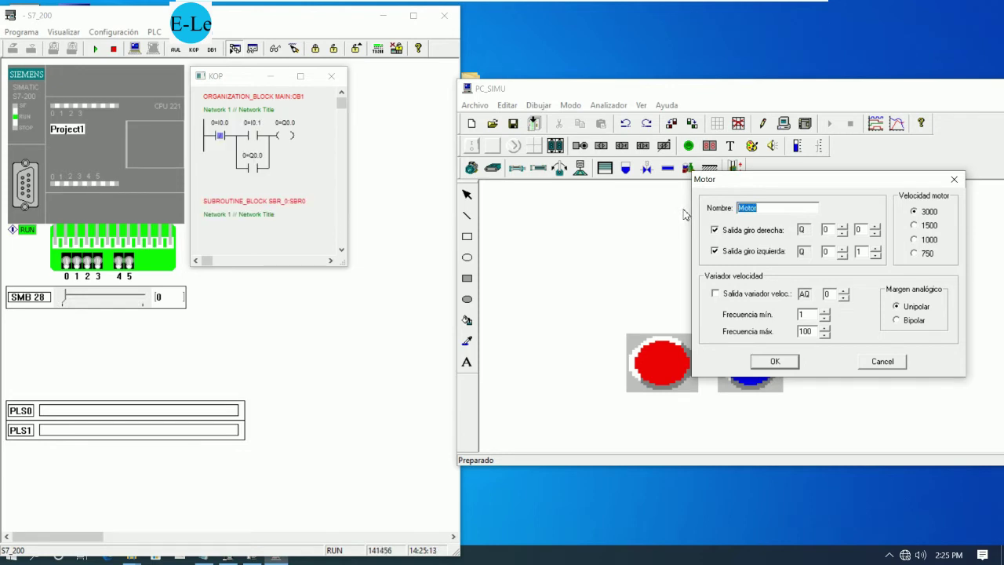
{"action": "left_click", "coordinate": [716, 252]}
{"action": "left_click", "coordinate": [785, 365]}
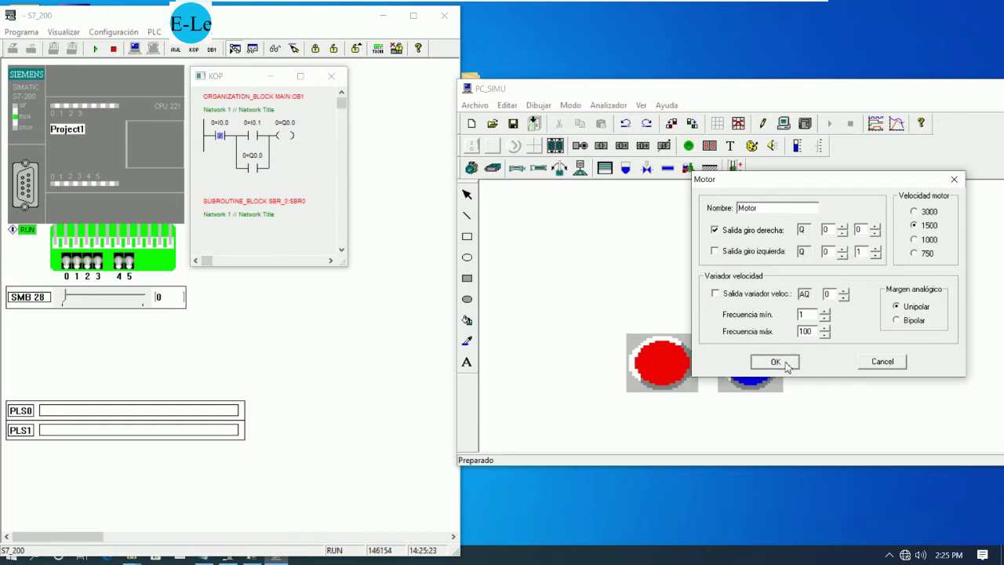
{"action": "left_click_drag", "start_coordinate": [665, 243], "coordinate": [745, 309]}
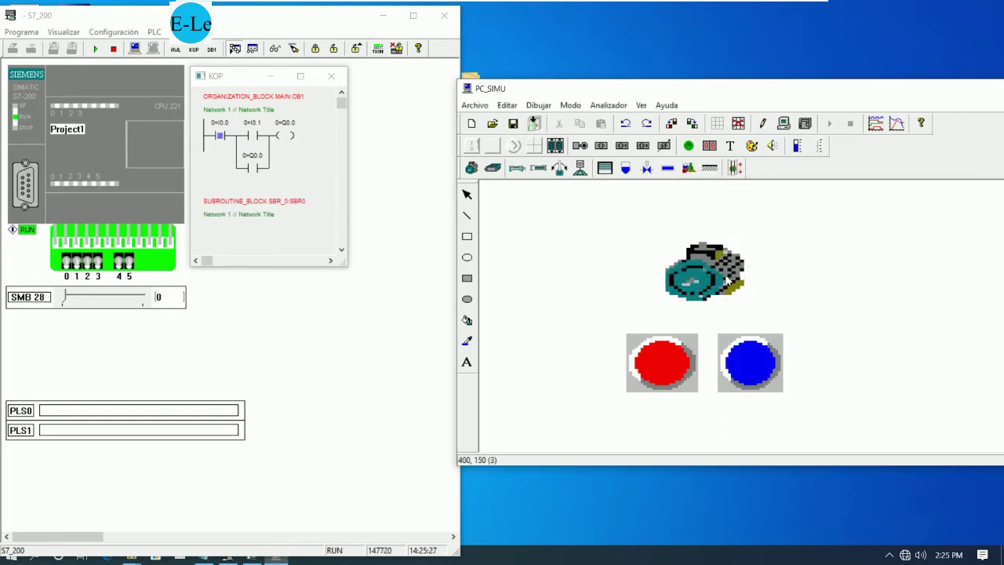
{"action": "left_click", "coordinate": [728, 279]}
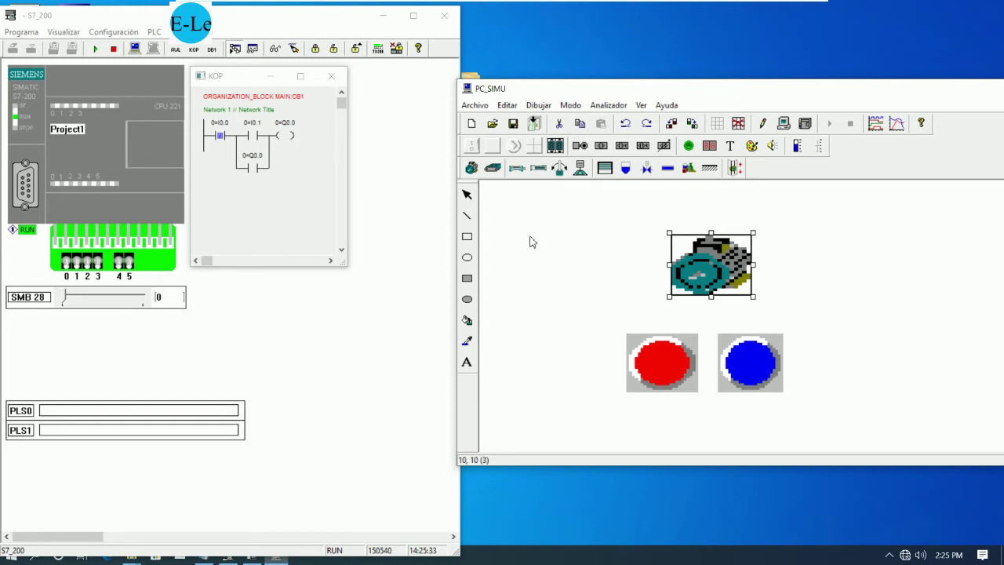
{"action": "left_click", "coordinate": [768, 281]}
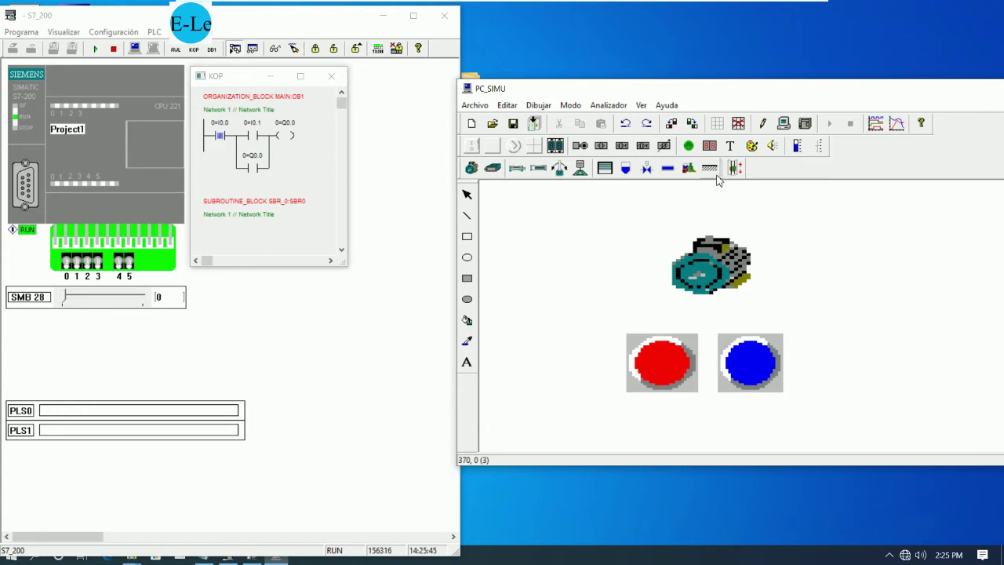
Add a STOP text label below the red pushbutton and shrink its frame to fit the text
{"action": "left_click", "coordinate": [467, 361]}
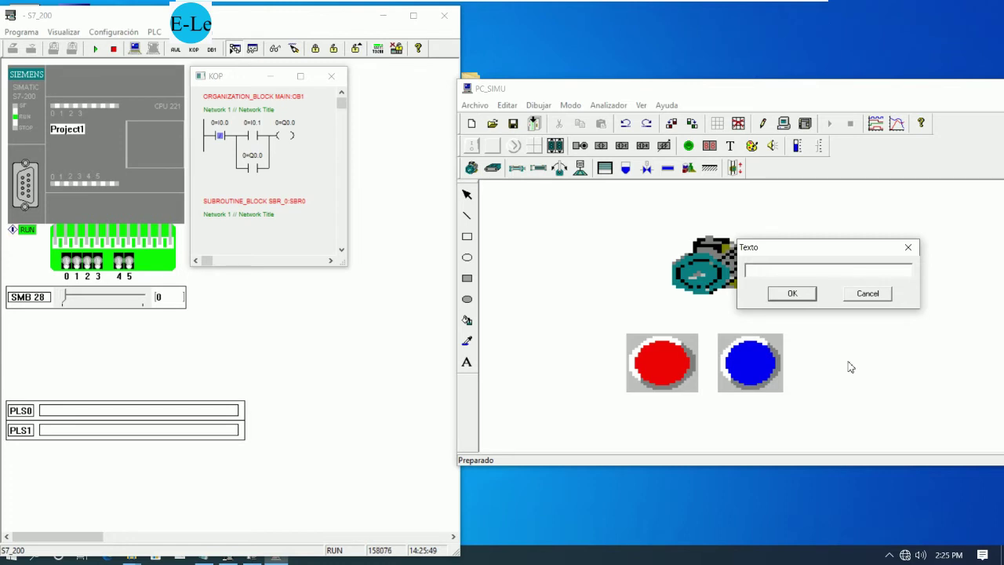
{"action": "type", "text": "STOP"}
{"action": "left_click", "coordinate": [792, 295]}
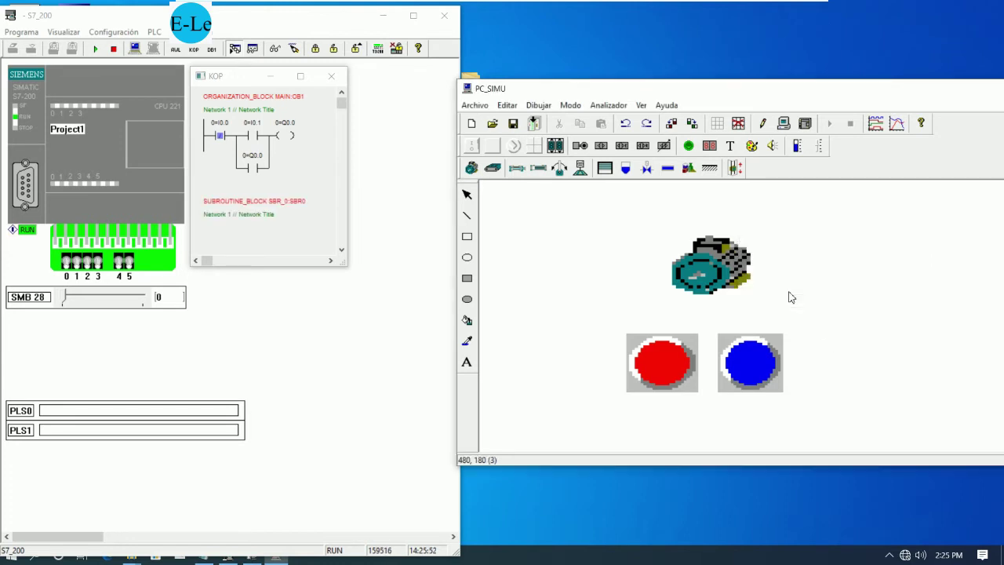
{"action": "left_click", "coordinate": [638, 404]}
{"action": "left_click", "coordinate": [657, 409]}
{"action": "left_click_drag", "start_coordinate": [663, 418], "coordinate": [684, 422]}
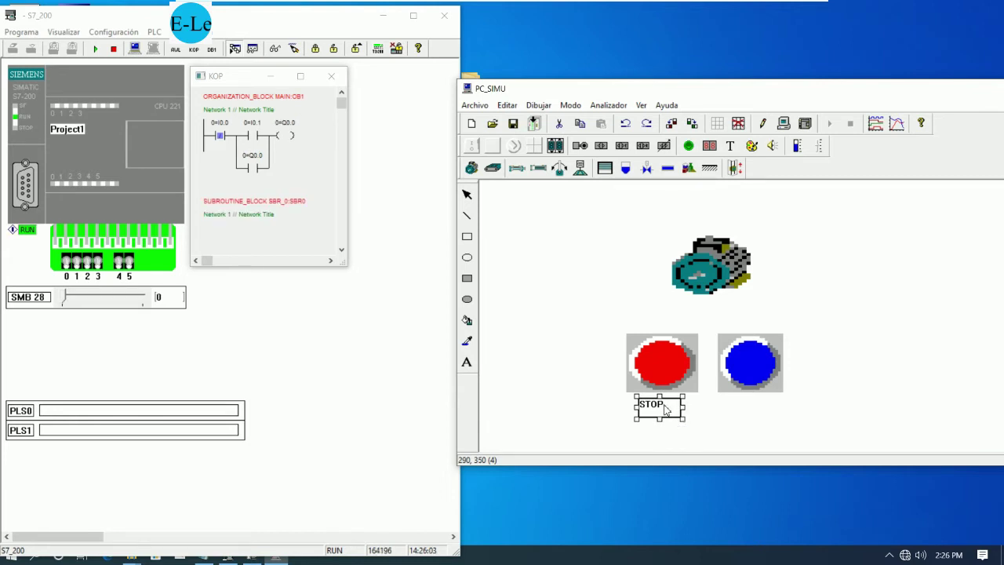
{"action": "left_click_drag", "start_coordinate": [661, 408], "coordinate": [659, 416]}
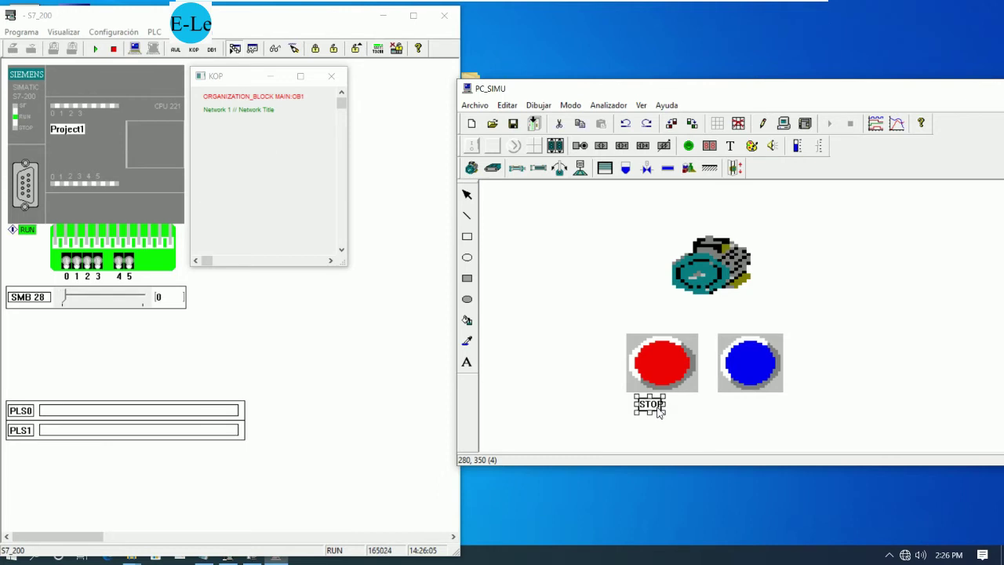
{"action": "left_click", "coordinate": [706, 419]}
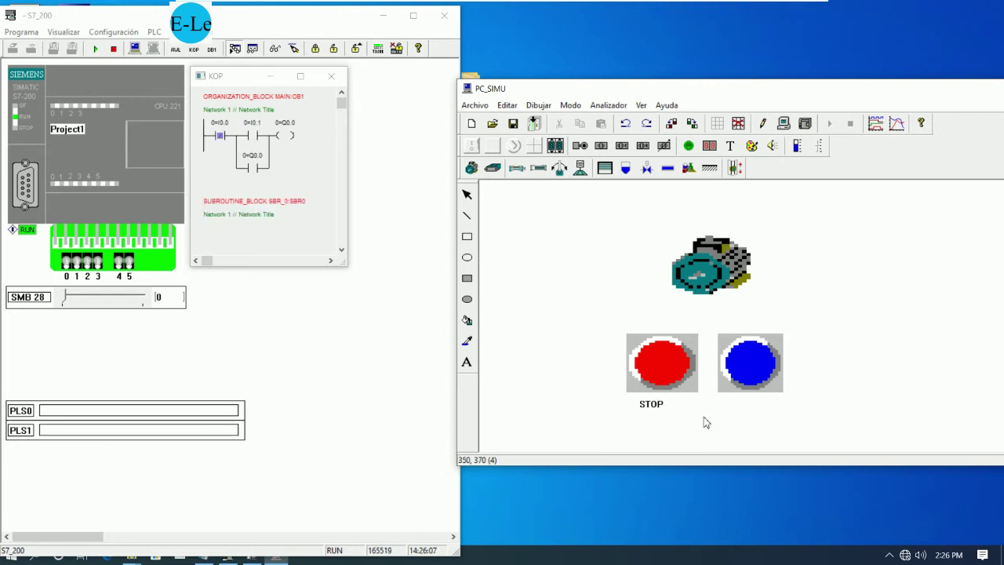
Nudge the STOP label to the right so it is centered under the red pushbutton
{"action": "left_click_drag", "start_coordinate": [630, 403], "coordinate": [673, 416]}
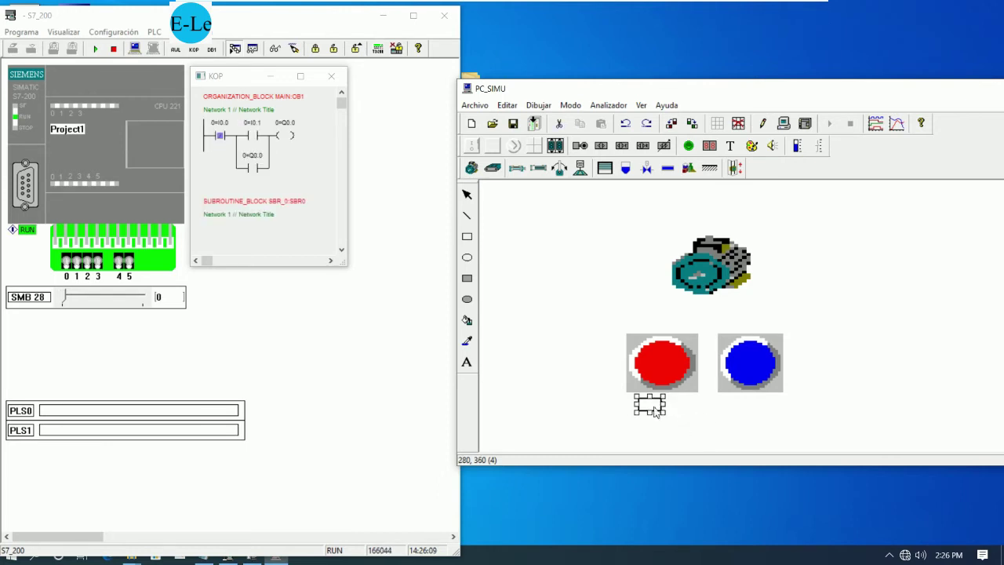
{"action": "key", "text": "Right"}
{"action": "key", "text": "Right"}
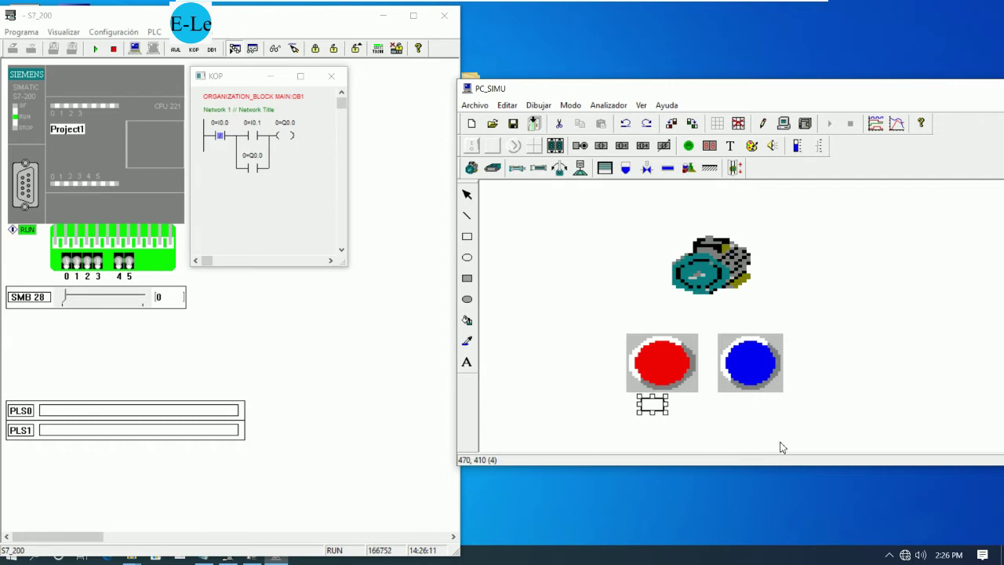
{"action": "key", "text": "Right"}
{"action": "key", "text": "Right"}
{"action": "key", "text": "Right"}
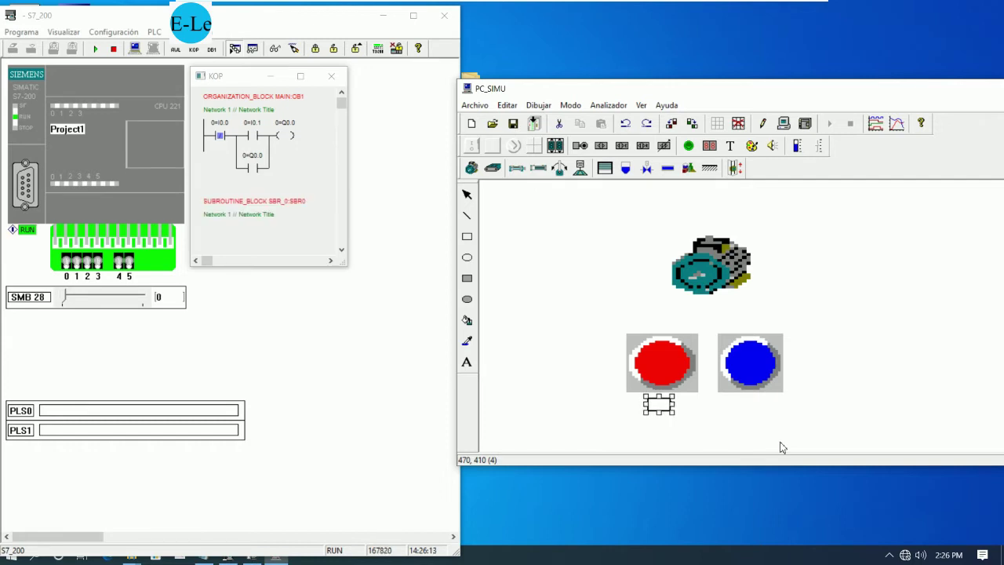
{"action": "left_click", "coordinate": [833, 380]}
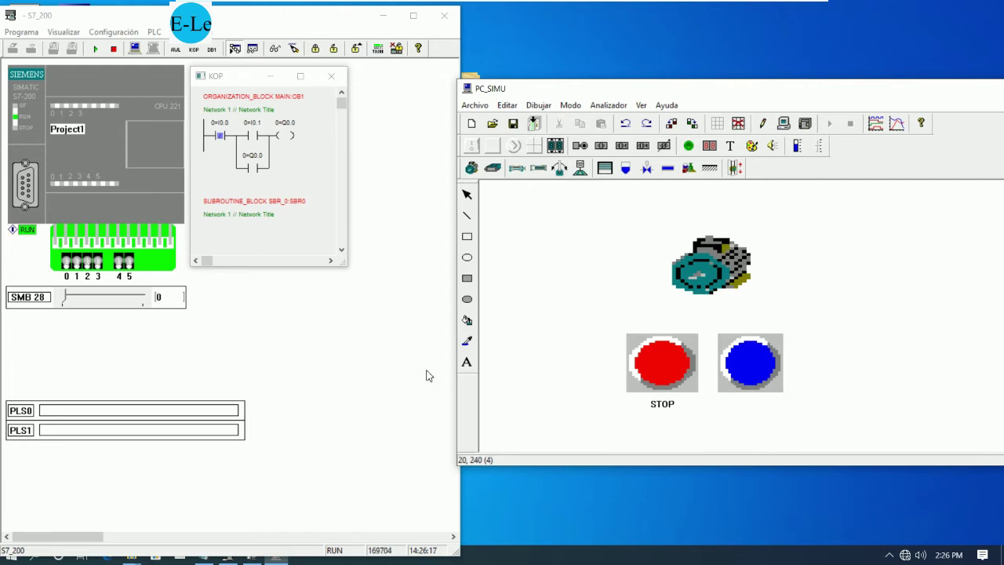
Add a START text label centered below the blue pushbutton
{"action": "left_click", "coordinate": [468, 362]}
{"action": "type", "text": "START"}
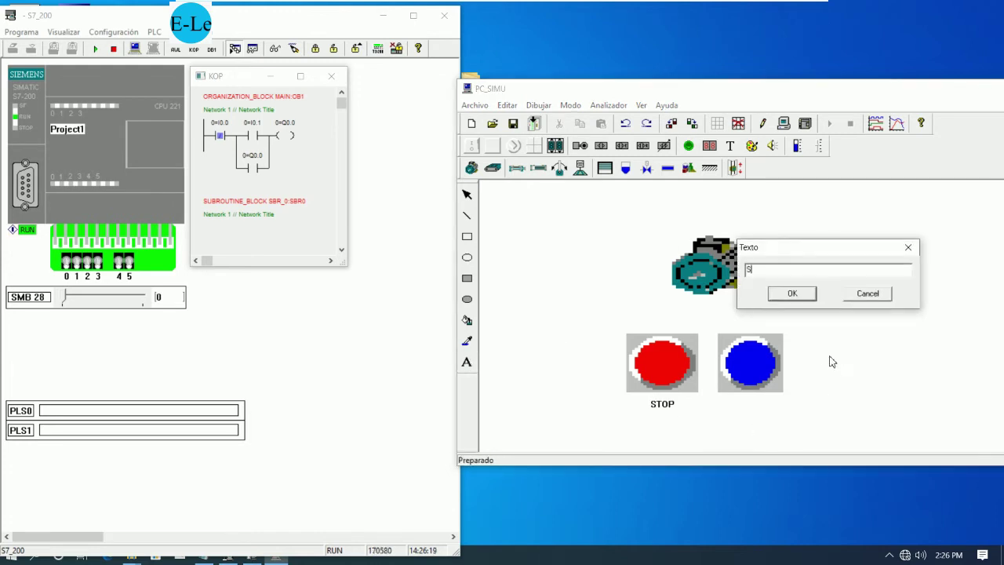
{"action": "left_click", "coordinate": [790, 294]}
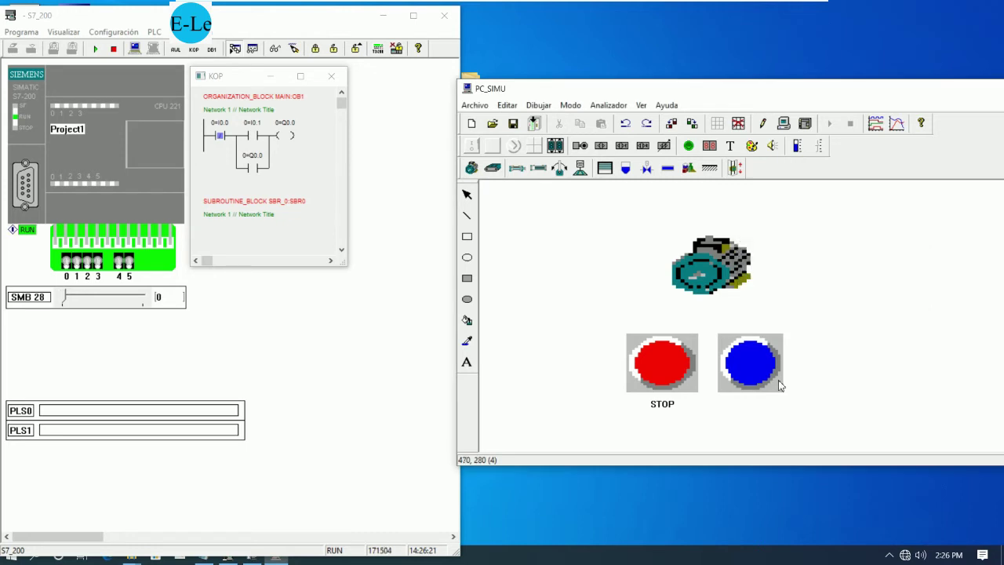
{"action": "left_click", "coordinate": [739, 400]}
{"action": "left_click", "coordinate": [769, 381]}
{"action": "left_click", "coordinate": [821, 388]}
Add a MOTOR1 text label below the motor and shrink its frame to fit the text
{"action": "left_click", "coordinate": [467, 362]}
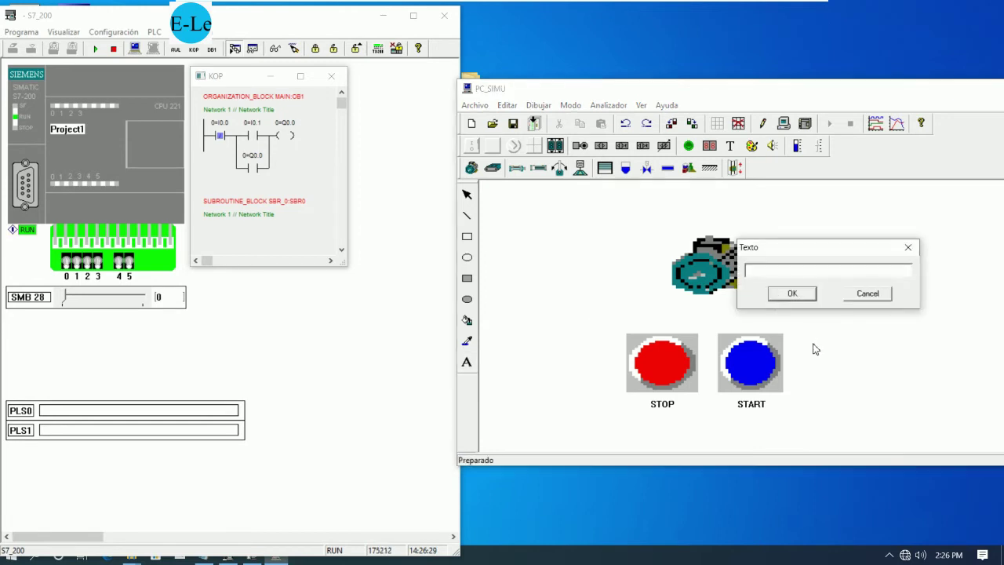
{"action": "left_click", "coordinate": [792, 298]}
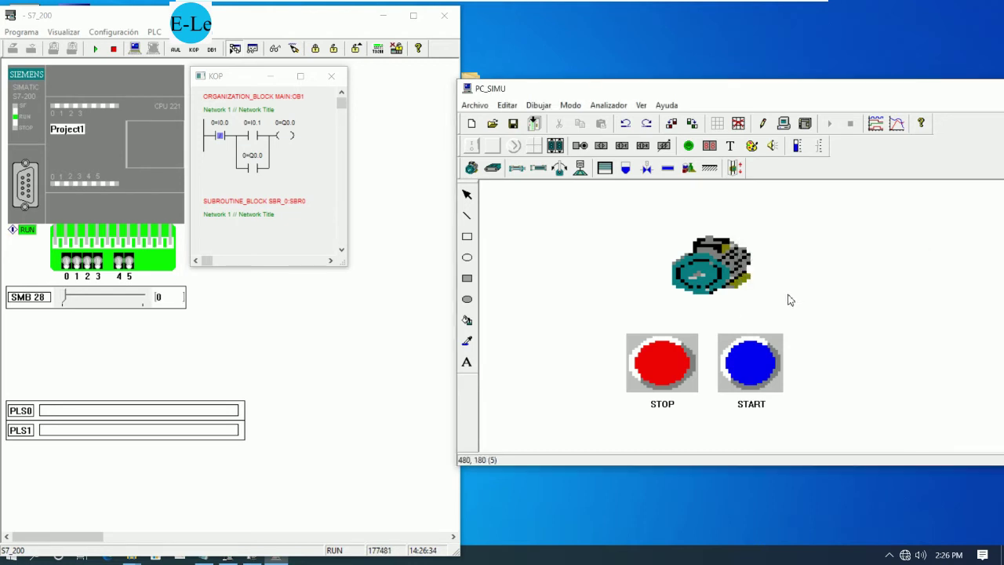
{"action": "left_click", "coordinate": [683, 306]}
{"action": "left_click", "coordinate": [717, 307]}
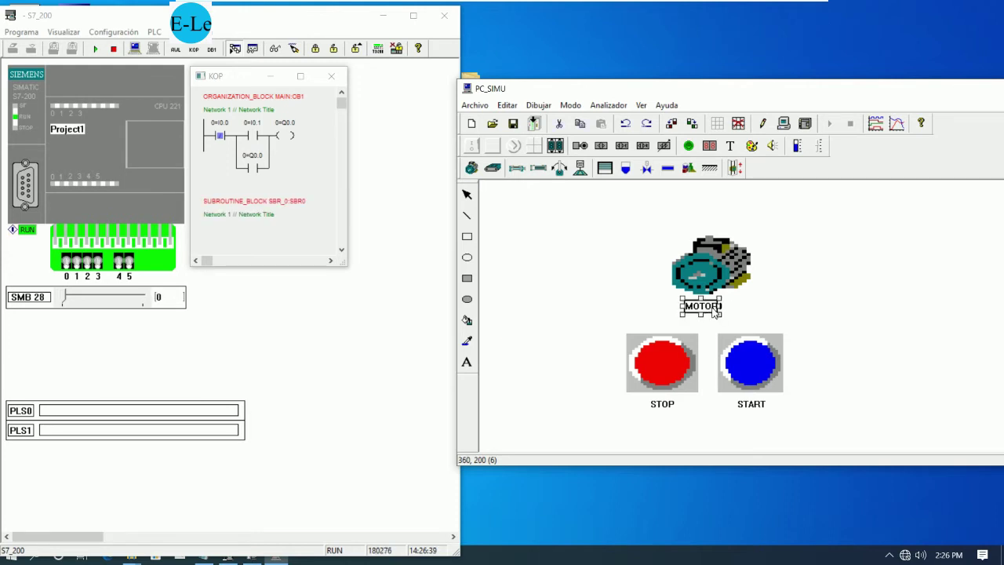
{"action": "mouse_move", "coordinate": [725, 309]}
{"action": "left_mouse_down"}
{"action": "mouse_move", "coordinate": [722, 316]}
{"action": "mouse_move", "coordinate": [760, 314]}
{"action": "mouse_move", "coordinate": [718, 314]}
{"action": "left_mouse_up"}
Nudge the MOTOR1 label to the right so it is centered under the motor, and deselect it
{"action": "key", "text": "Right"}
{"action": "key", "text": "Right"}
{"action": "key", "text": "Right"}
{"action": "key", "text": "Right"}
{"action": "key", "text": "Right"}
{"action": "key", "text": "Right"}
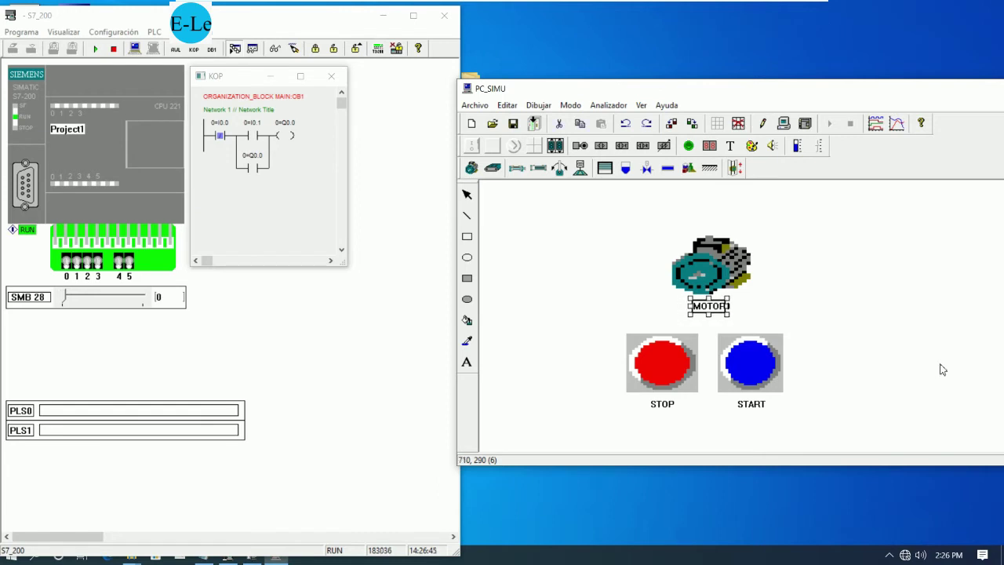
{"action": "left_click", "coordinate": [855, 291]}
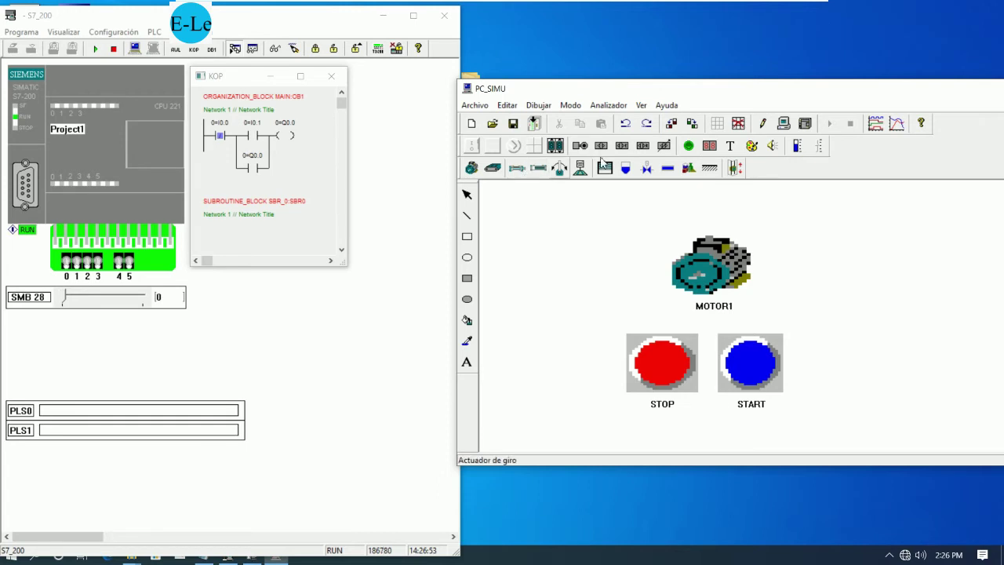
Put the PC_SIMU panel into simulation mode and switch the S7-200 simulator's CPU to STOP mode
{"action": "left_click", "coordinate": [789, 132]}
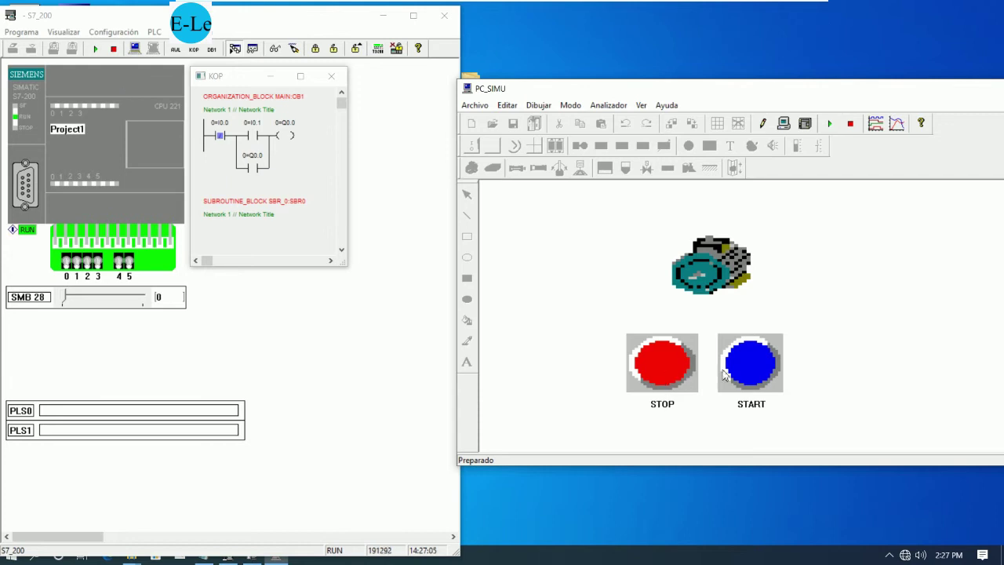
{"action": "left_click", "coordinate": [237, 57]}
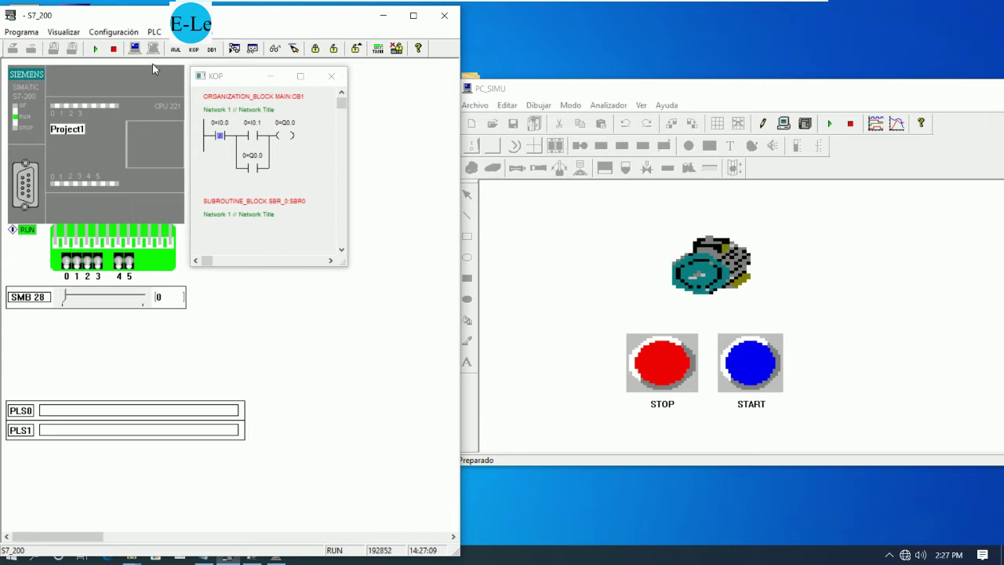
{"action": "left_click", "coordinate": [828, 235]}
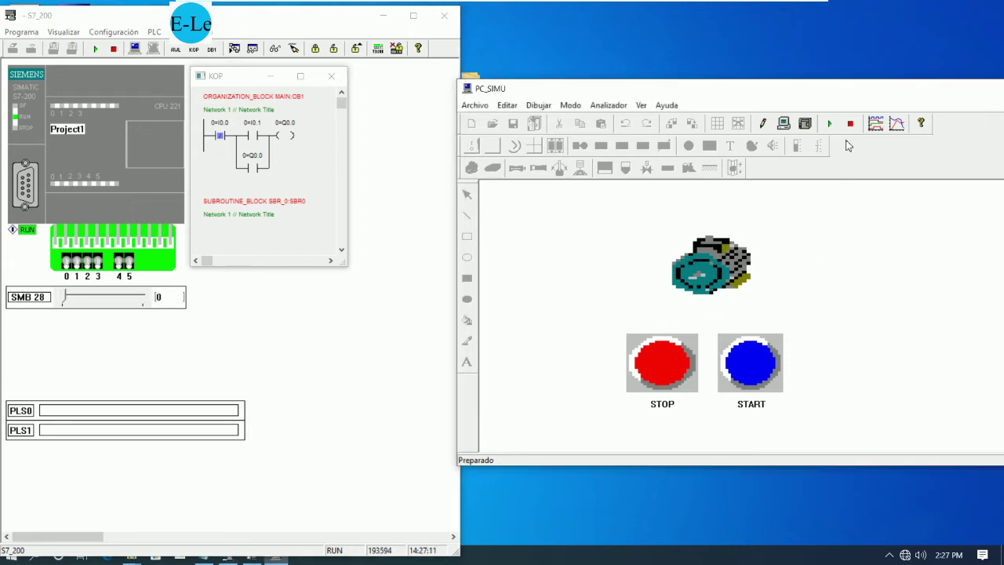
{"action": "left_click", "coordinate": [784, 124]}
{"action": "left_click", "coordinate": [113, 49]}
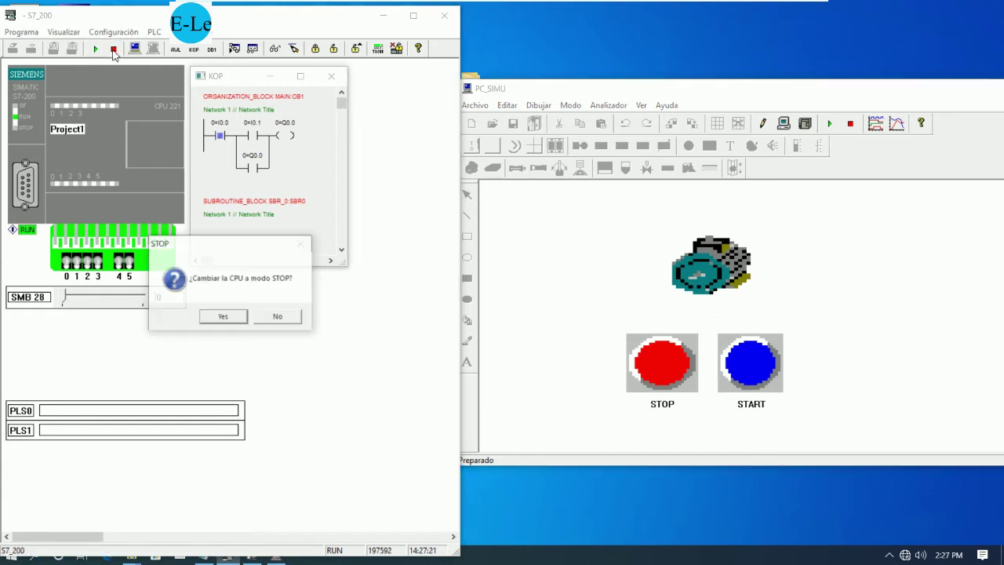
{"action": "left_click", "coordinate": [226, 317]}
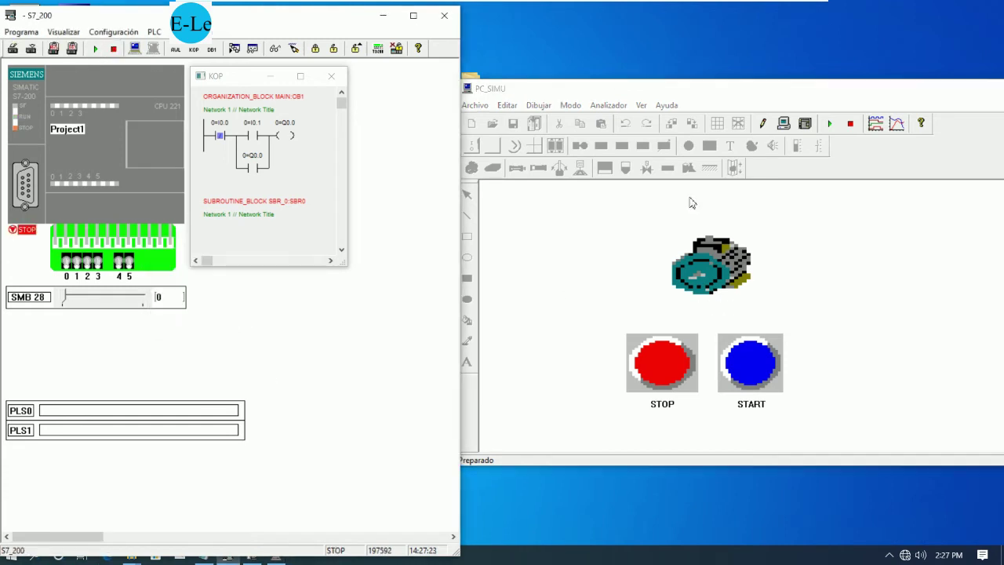
Enable information exchange in the S7-200 simulator with the CPU in RUN, and start the I/O exchange in PC_SIMU
{"action": "left_click", "coordinate": [829, 125]}
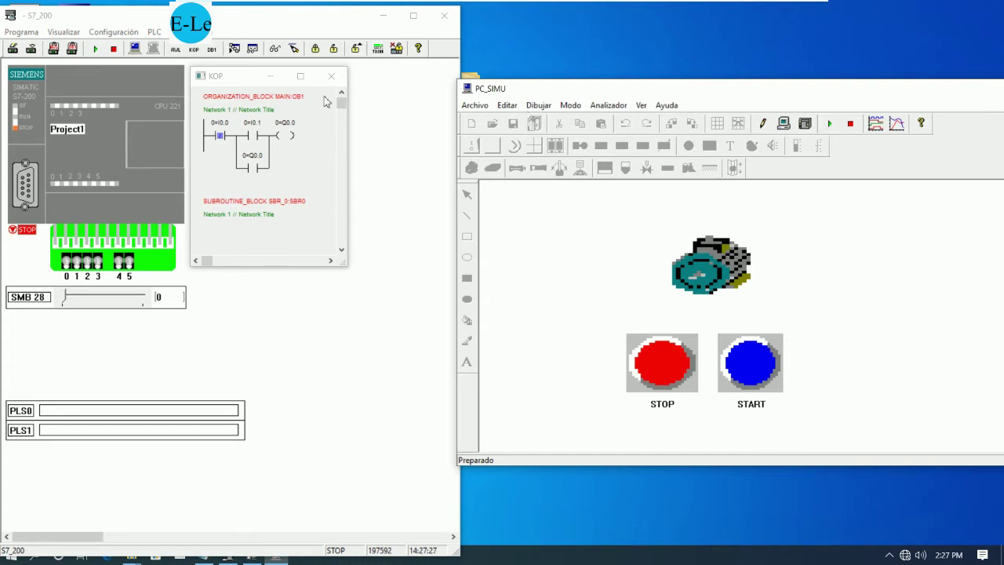
{"action": "left_click", "coordinate": [135, 49]}
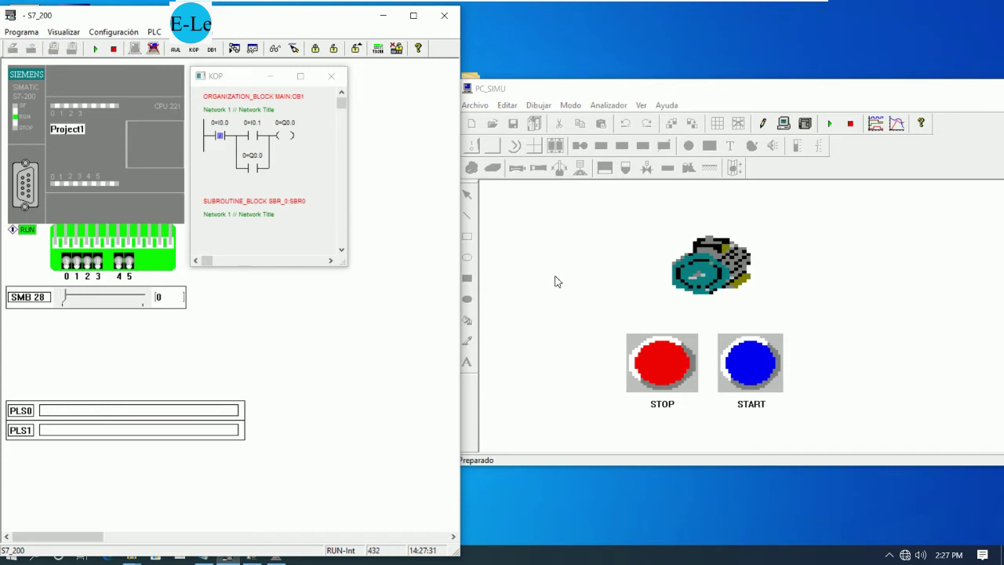
{"action": "left_click", "coordinate": [829, 126]}
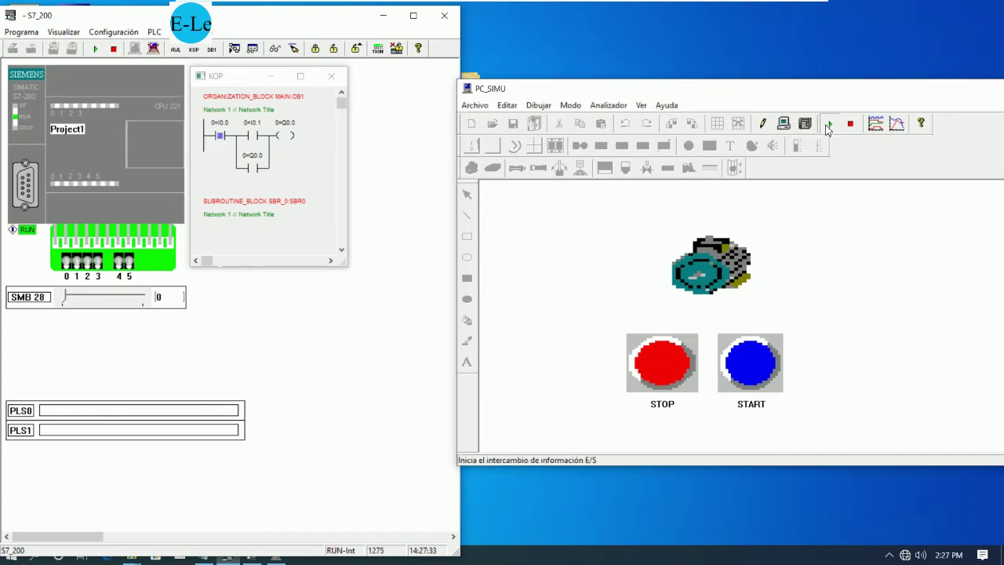
{"action": "left_click", "coordinate": [827, 127]}
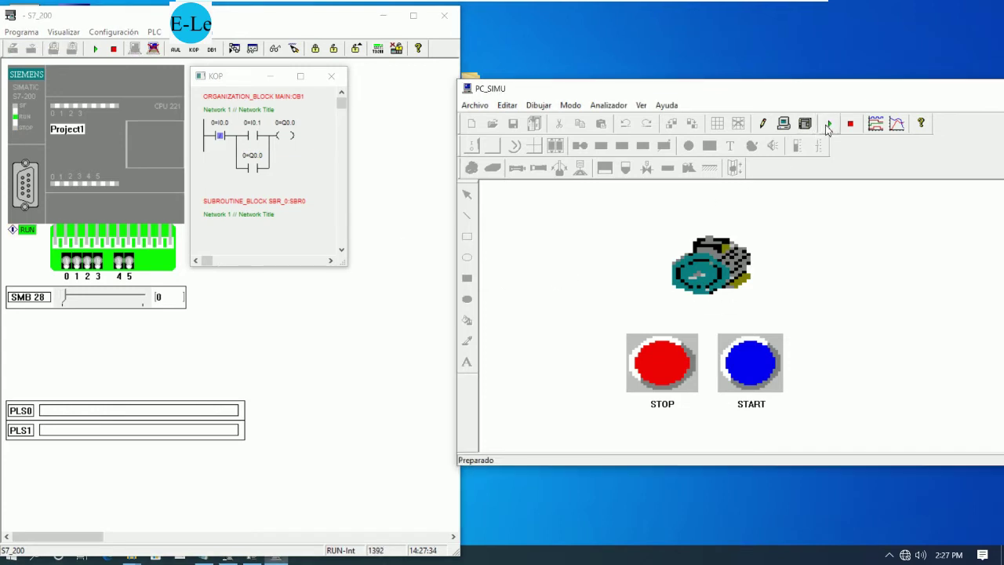
Test the motor with the START and STOP pushbuttons, and end the information exchange in both PC_SIMU and the S7-200 simulator
{"action": "left_click", "coordinate": [749, 373]}
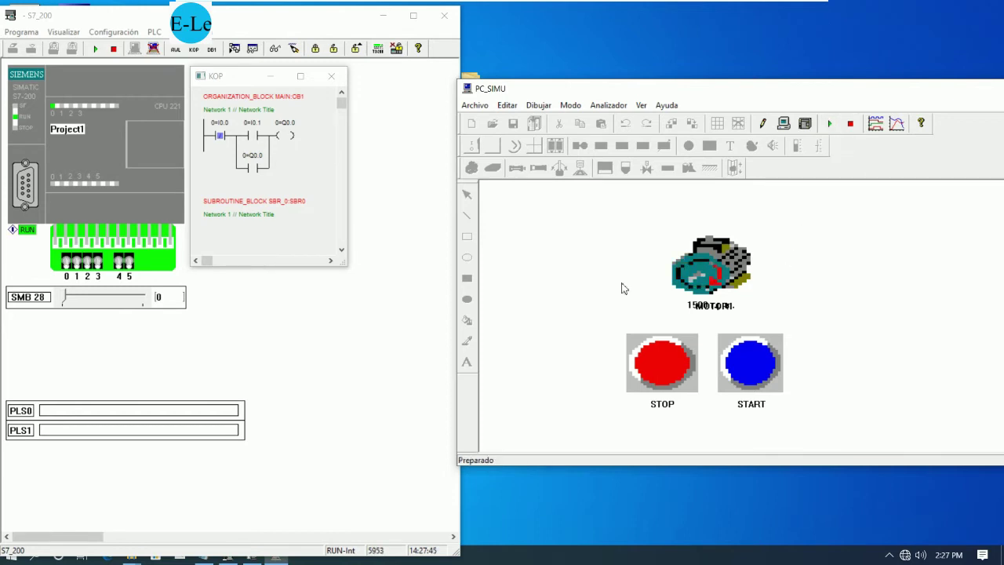
{"action": "left_click", "coordinate": [671, 363]}
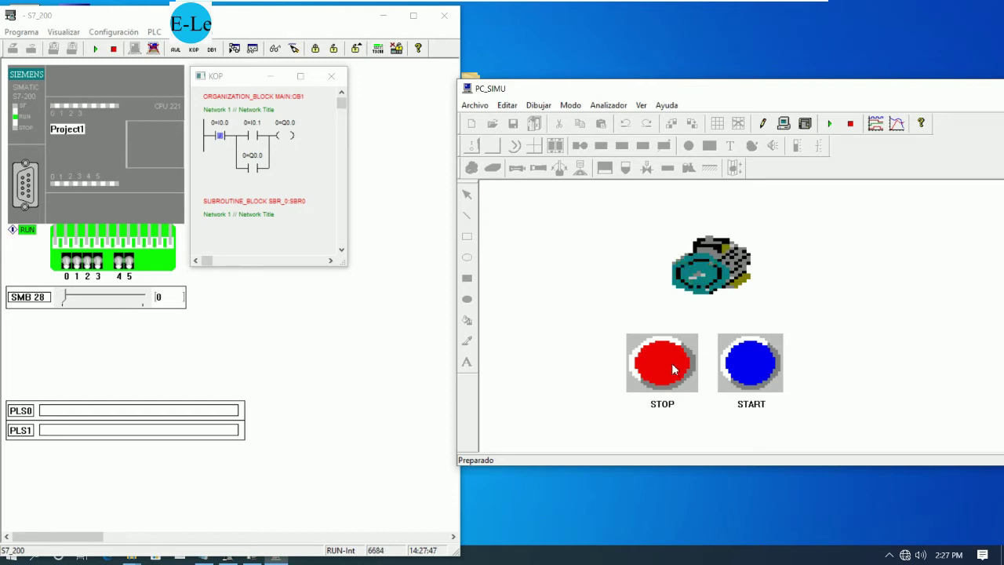
{"action": "left_click", "coordinate": [850, 124]}
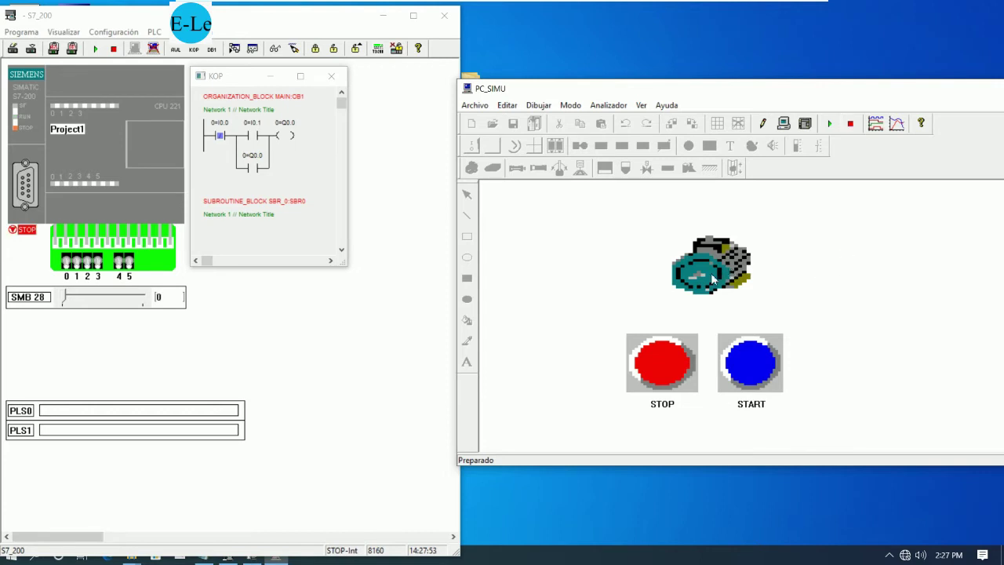
{"action": "left_click", "coordinate": [153, 49]}
{"action": "left_click", "coordinate": [816, 270]}
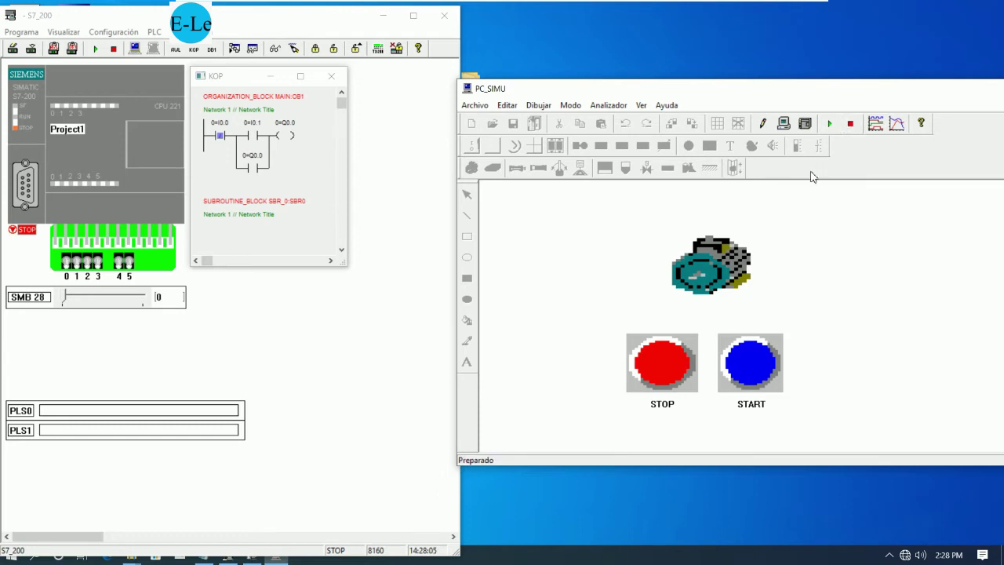
Return the panel to edit mode and move the MOTOR1 label above the motor
{"action": "left_click", "coordinate": [763, 124]}
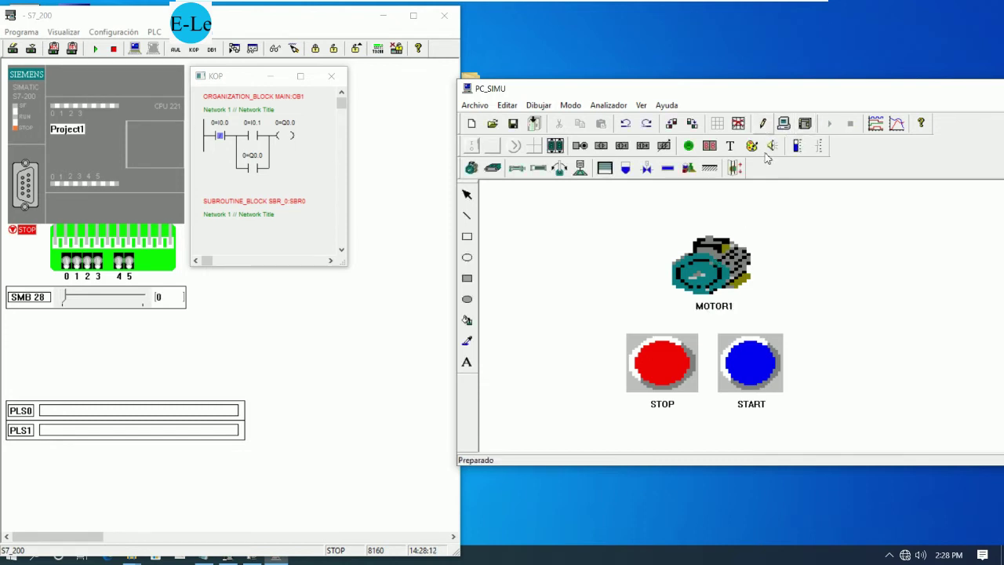
{"action": "left_click", "coordinate": [715, 305]}
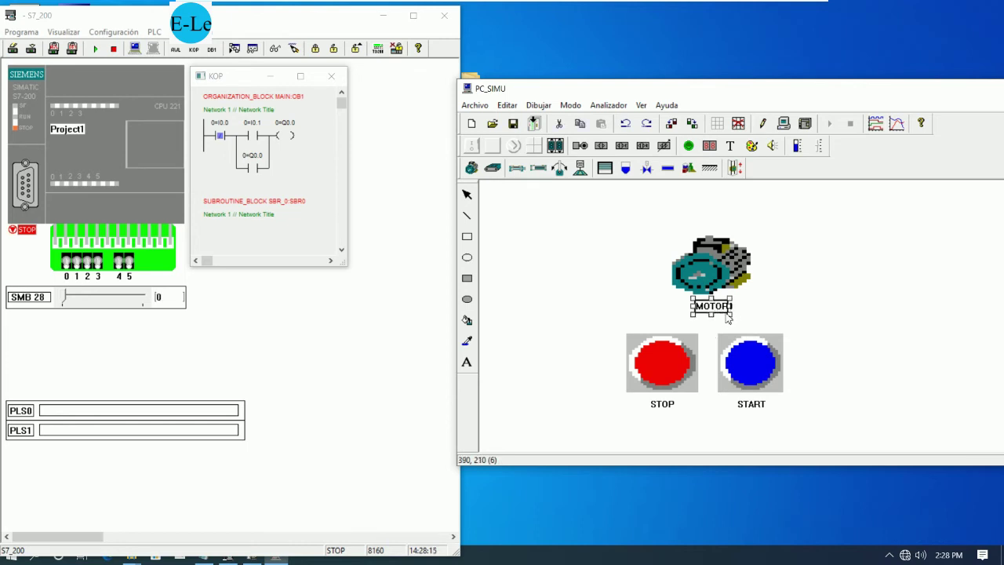
{"action": "left_click_drag", "start_coordinate": [719, 313], "coordinate": [727, 226]}
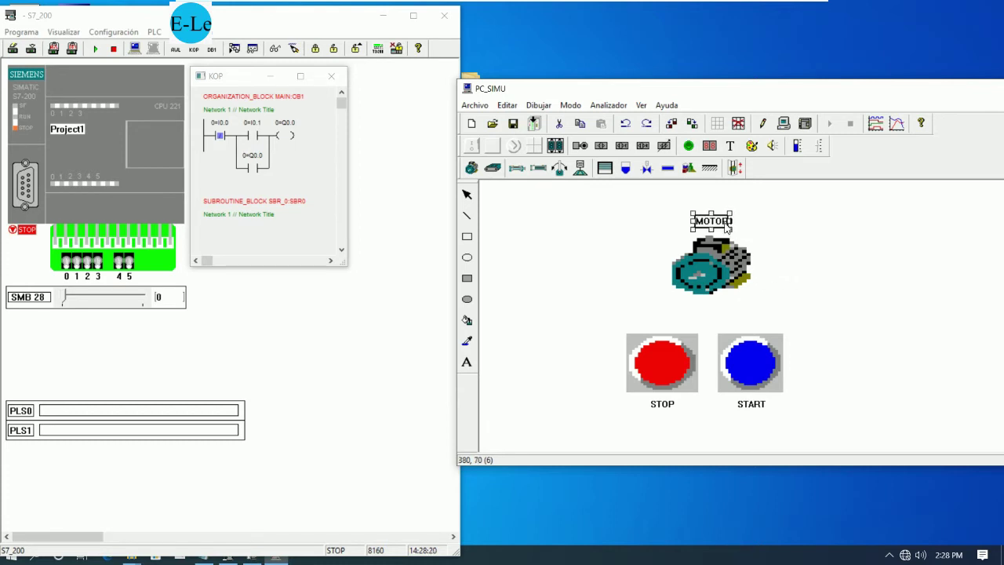
{"action": "left_click", "coordinate": [780, 249]}
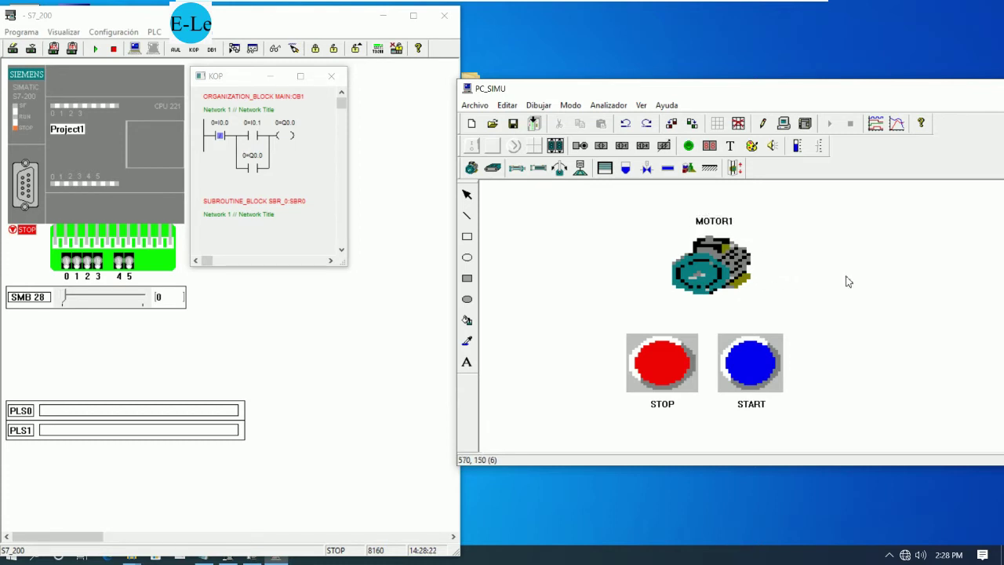
Put the panel back into simulation mode and restart the information exchange with the S7-200 CPU in RUN mode
{"action": "left_click", "coordinate": [783, 123]}
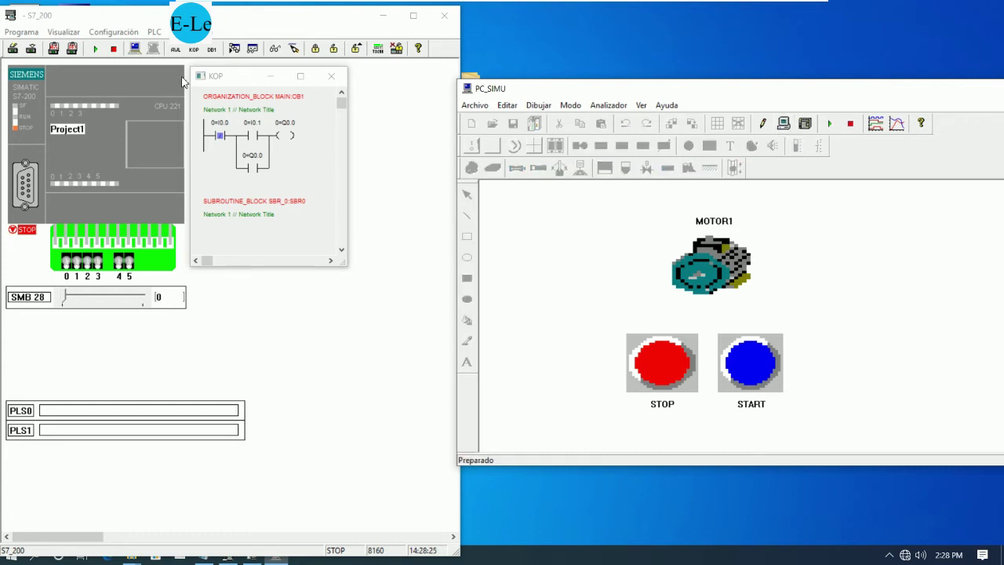
{"action": "left_click", "coordinate": [138, 55]}
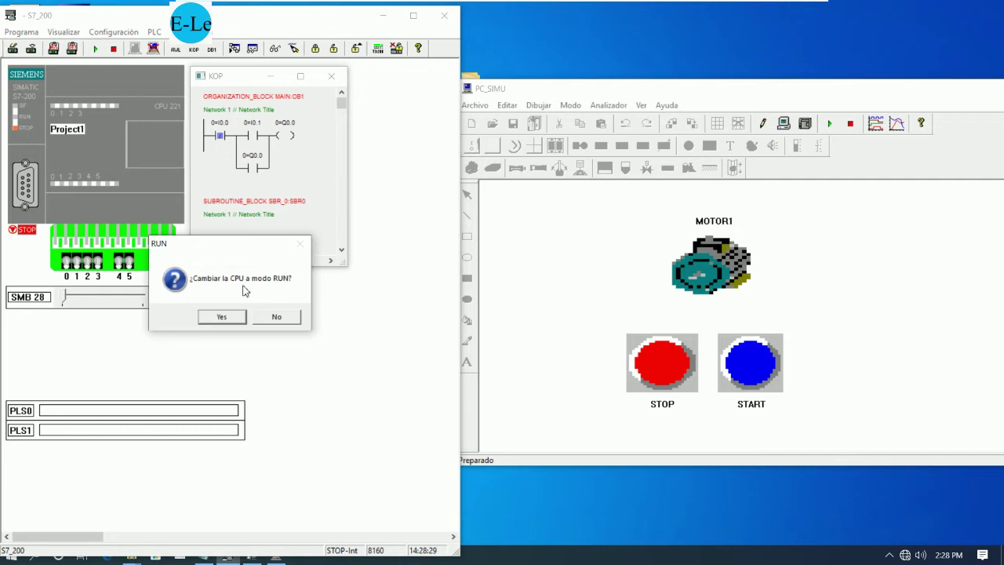
{"action": "left_click", "coordinate": [224, 318]}
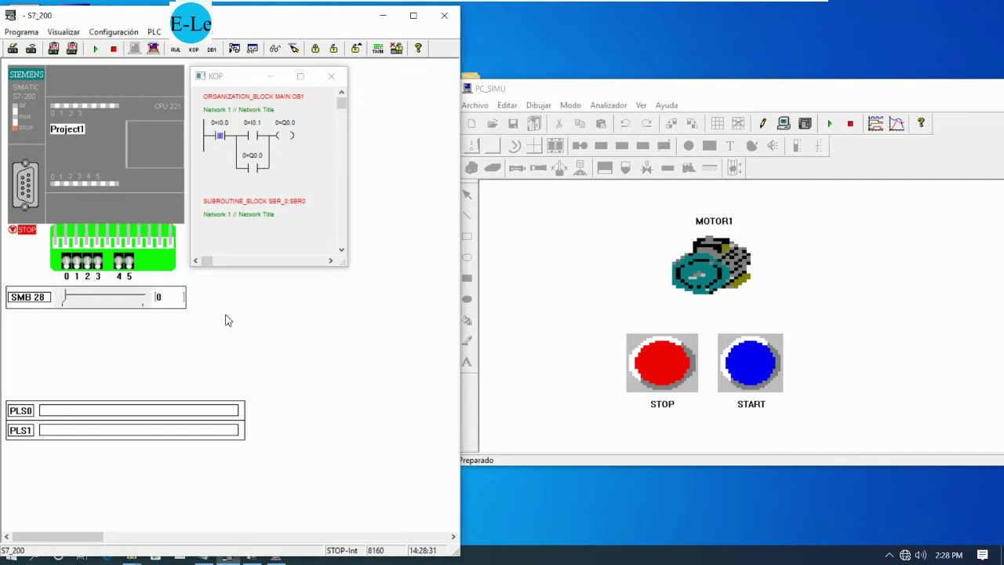
{"action": "left_click", "coordinate": [840, 142]}
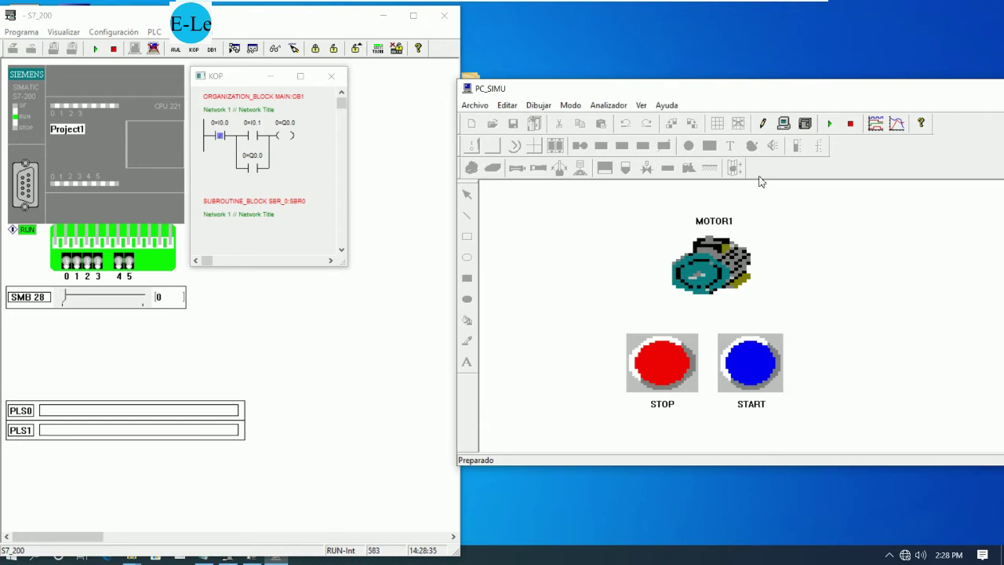
Enlarge the PC_SIMU window and test the motor with START and STOP while monitoring the ladder status in the S7-200 simulator
{"action": "left_click_drag", "start_coordinate": [687, 88], "coordinate": [638, 16]}
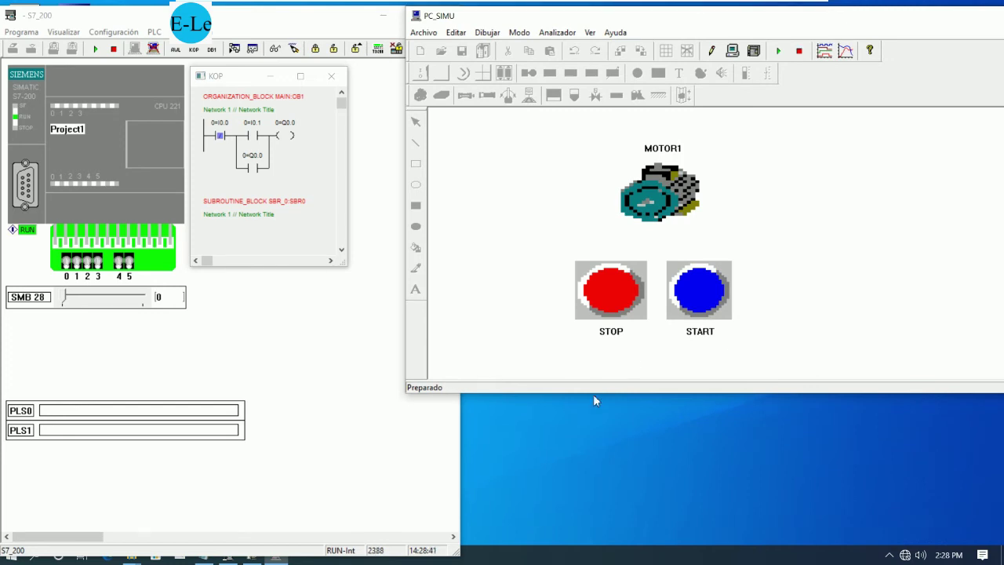
{"action": "left_click_drag", "start_coordinate": [593, 393], "coordinate": [602, 545]}
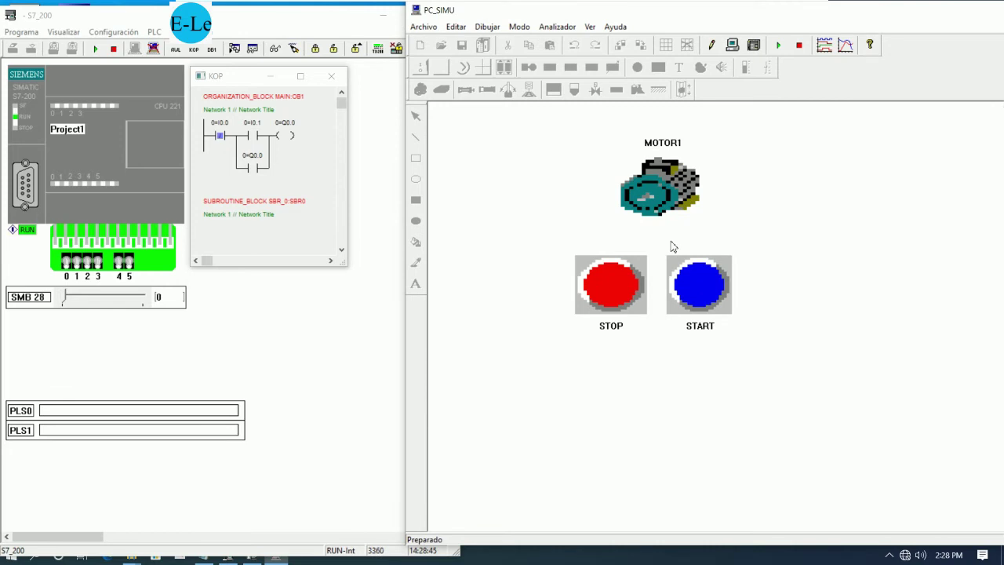
{"action": "left_click", "coordinate": [724, 283]}
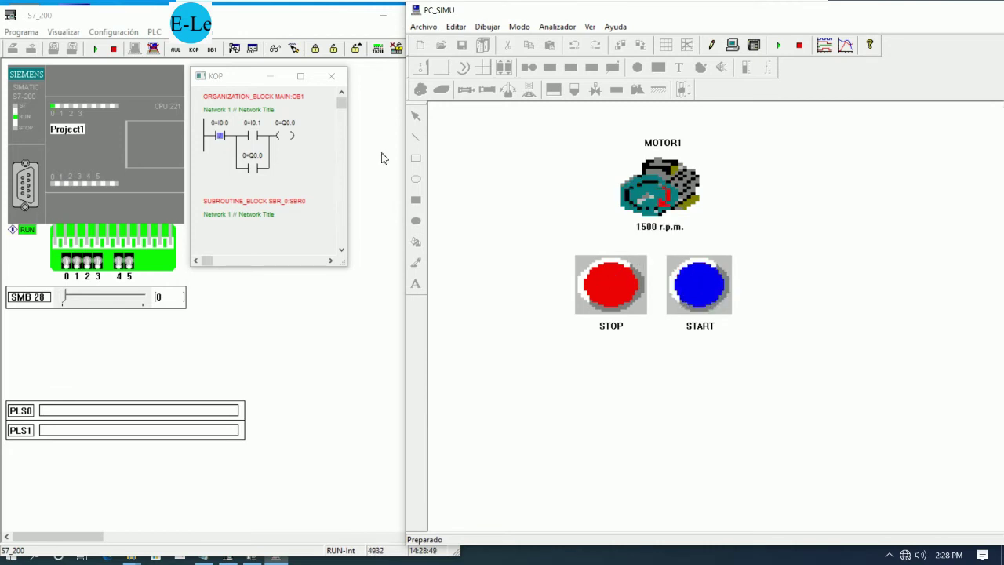
{"action": "left_click", "coordinate": [235, 49]}
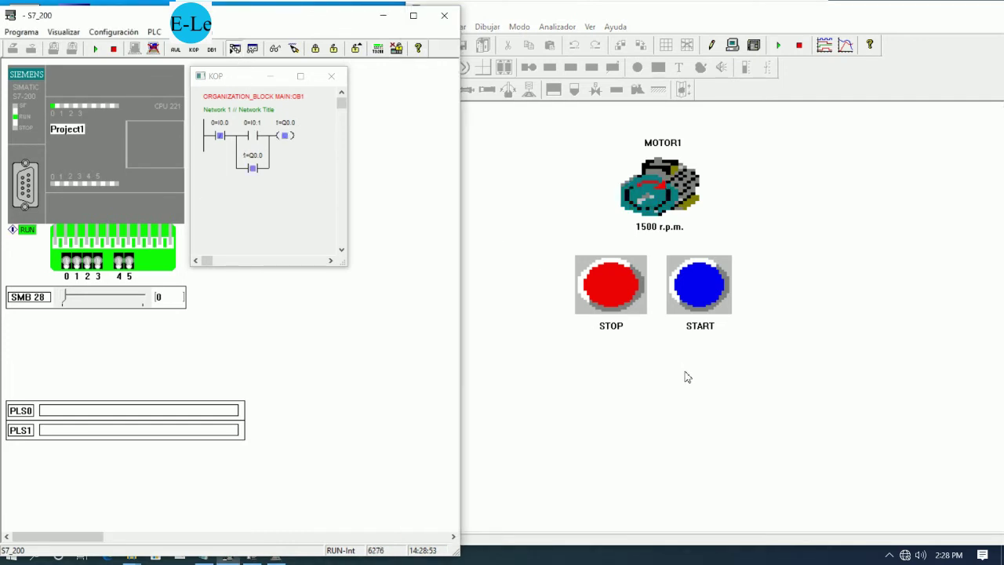
{"action": "left_click", "coordinate": [609, 287]}
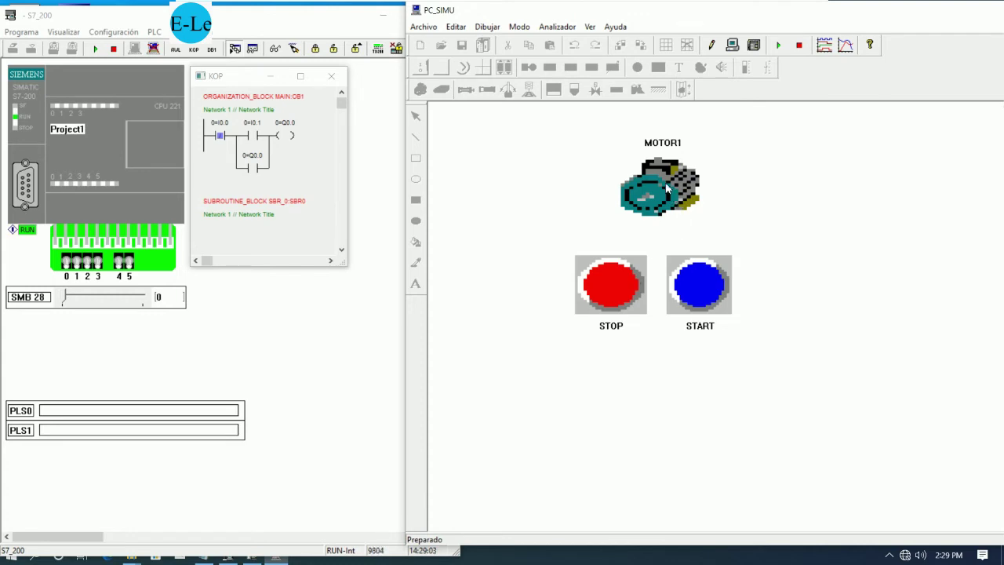
End the information exchange on the panel, return it to edit mode and set the motor's speed to 3000
{"action": "left_click", "coordinate": [799, 45]}
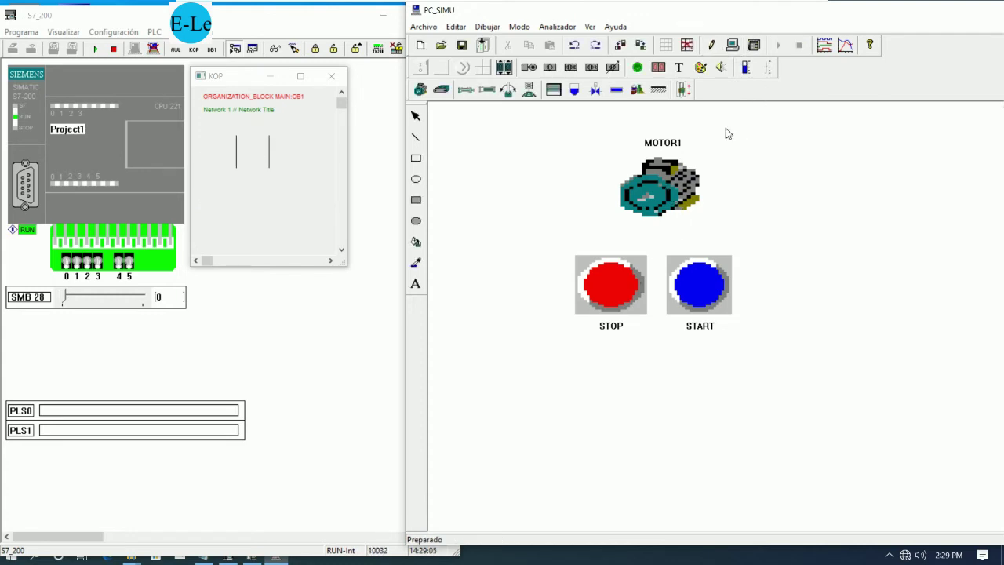
{"action": "double_click", "coordinate": [673, 191]}
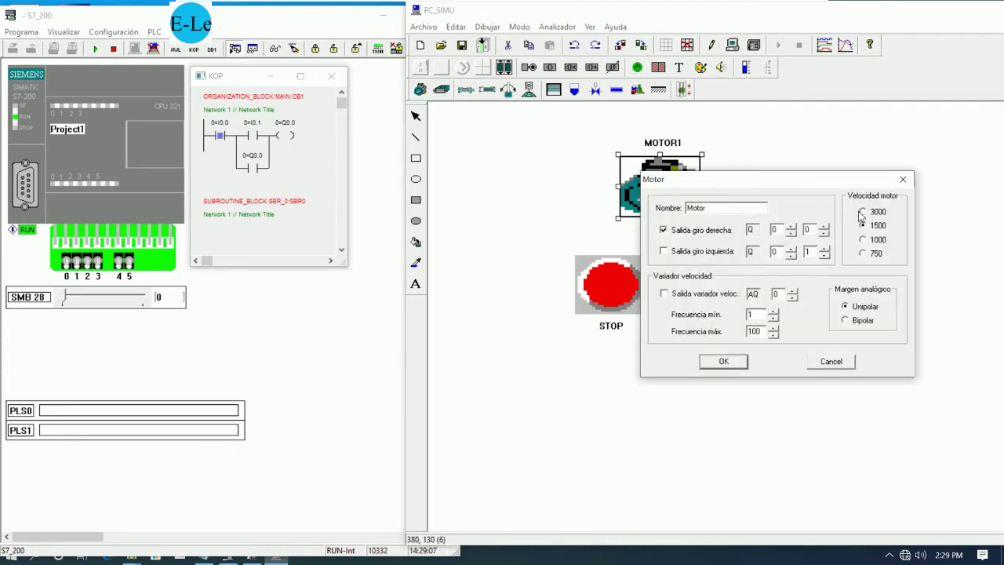
{"action": "left_click", "coordinate": [722, 361]}
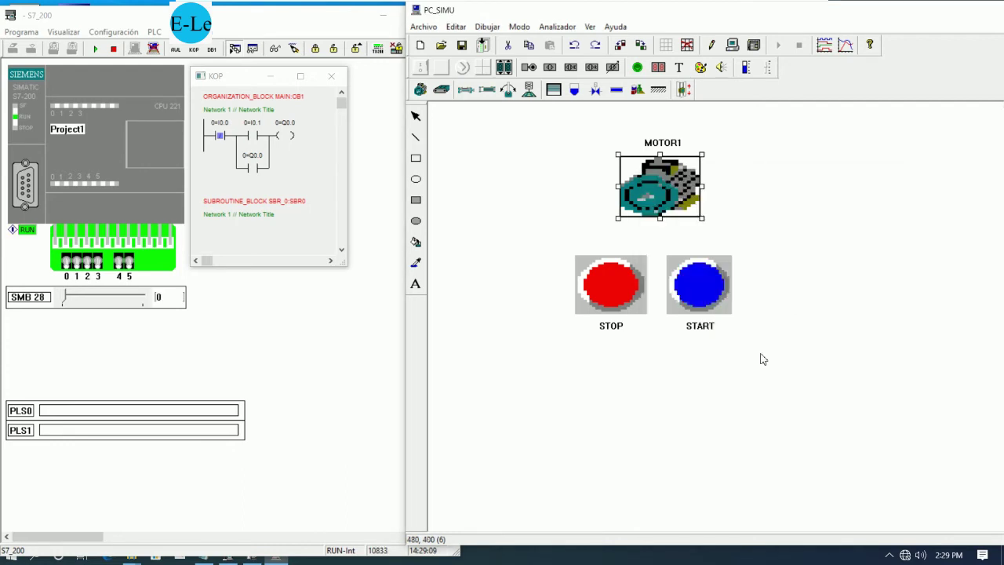
Put the panel back into simulation mode, restart the information exchange and test the motor with START and STOP
{"action": "left_click", "coordinate": [732, 45]}
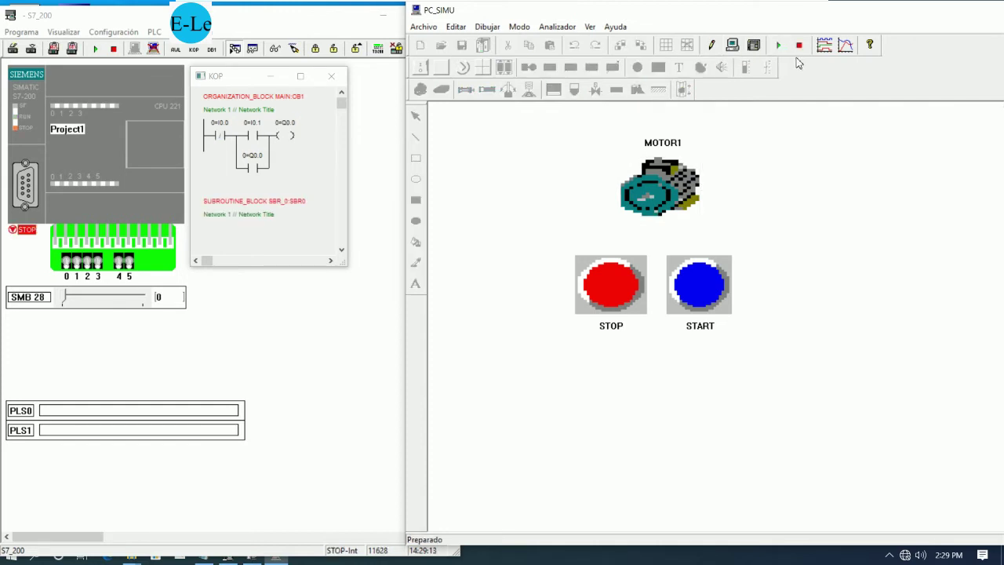
{"action": "left_click", "coordinate": [778, 45]}
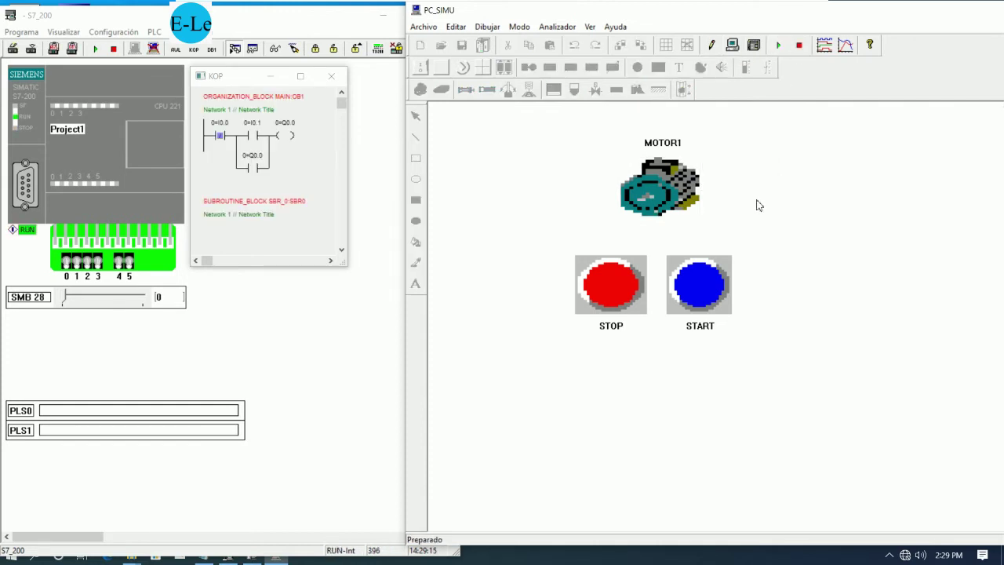
{"action": "left_click", "coordinate": [701, 298]}
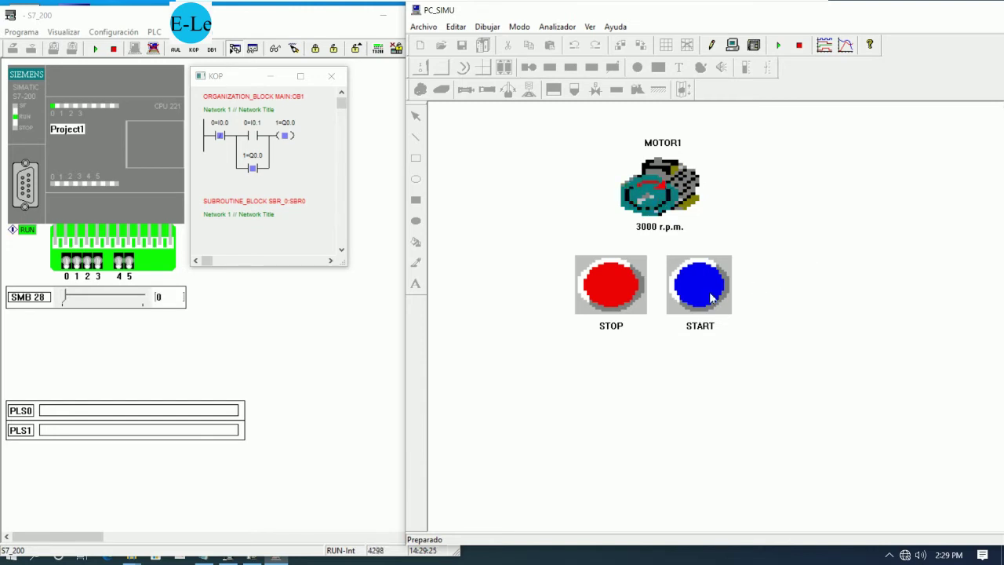
{"action": "left_click", "coordinate": [616, 298]}
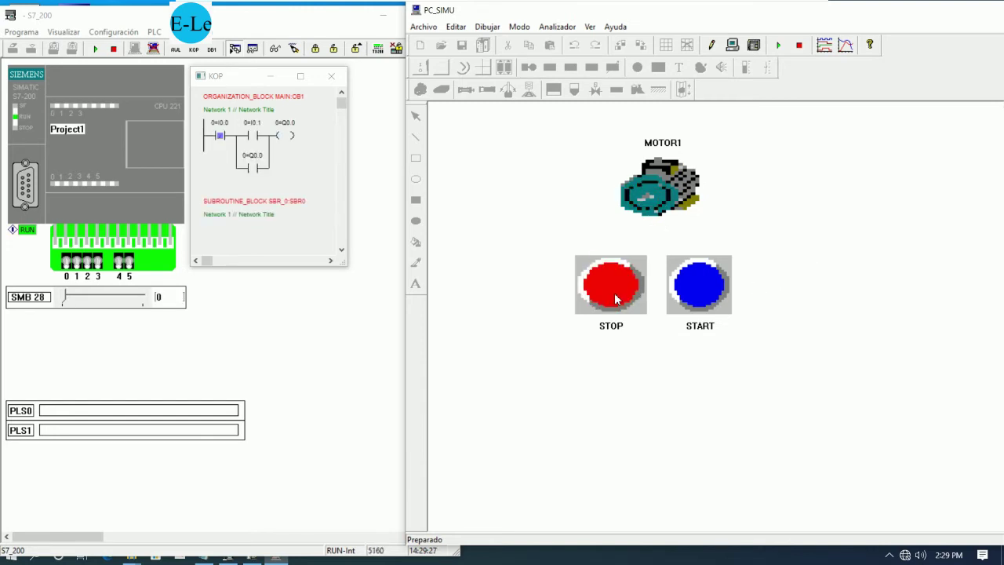
Add the line "We can also create the simulation with motor forward and reverse" to the Notepad notes, and minimize Notepad
{"action": "left_click", "coordinate": [204, 560]}
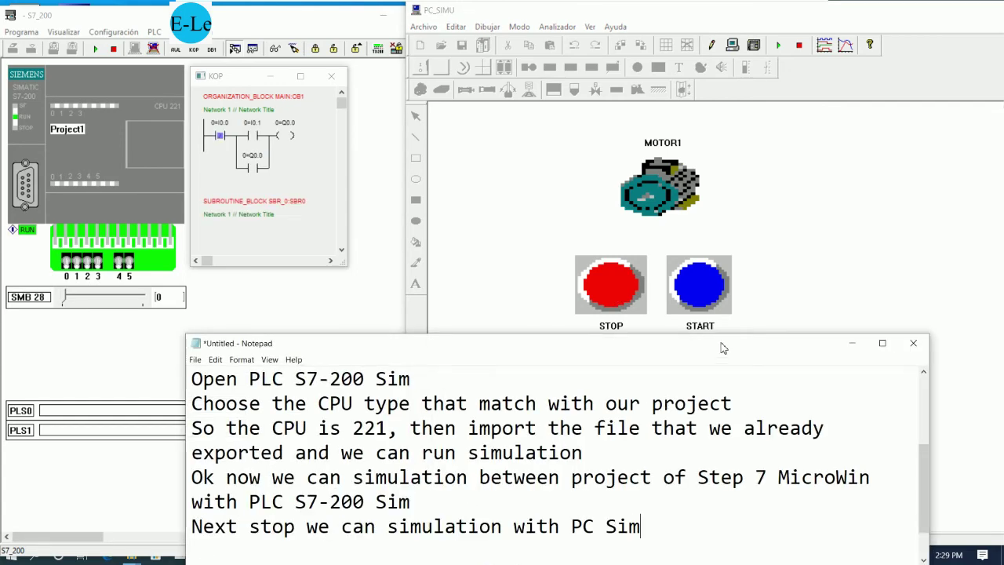
{"action": "left_click_drag", "start_coordinate": [722, 347], "coordinate": [782, 233]}
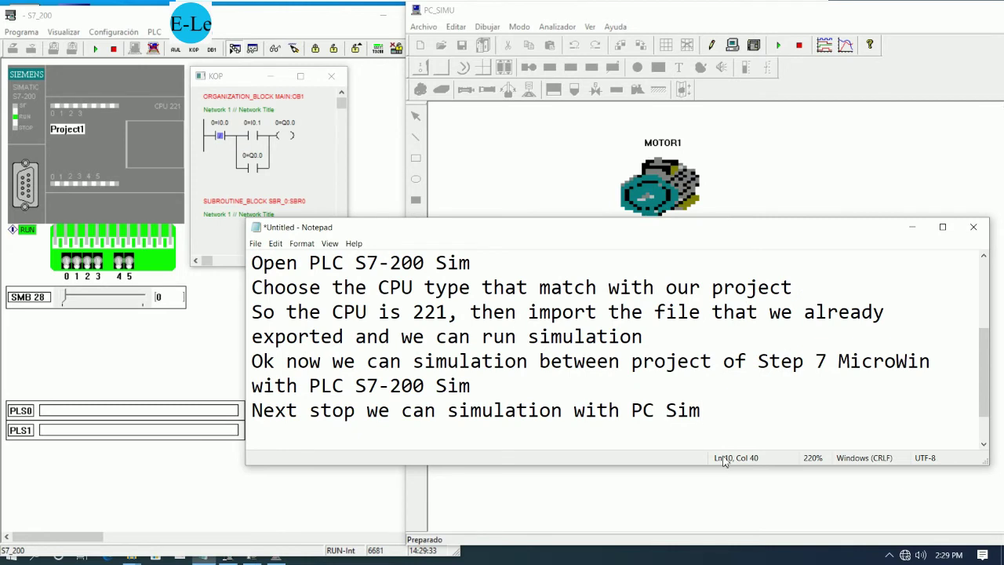
{"action": "key", "text": "Return"}
{"action": "type", "text": "wE CA"}
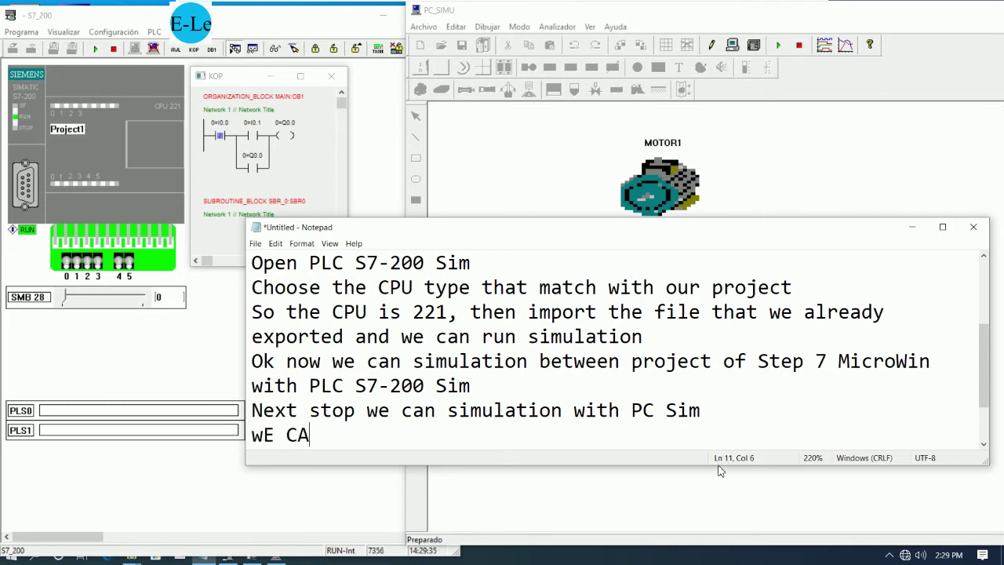
{"action": "key", "text": "BackSpace"}
{"action": "key", "text": "BackSpace"}
{"action": "key", "text": "BackSpace"}
{"action": "key", "text": "BackSpace"}
{"action": "key", "text": "BackSpace"}
{"action": "type", "text": "W"}
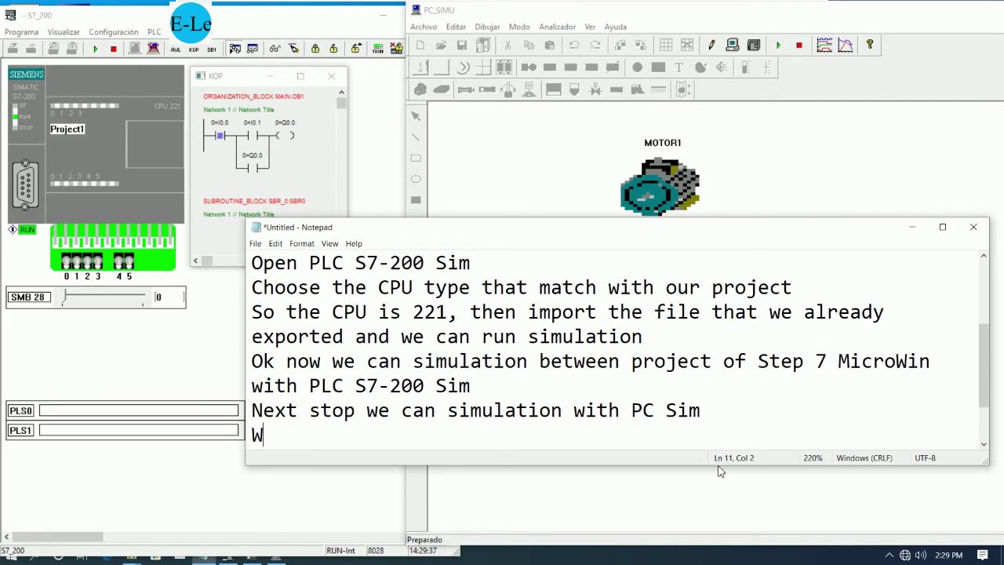
{"action": "type", "text": "e can als"}
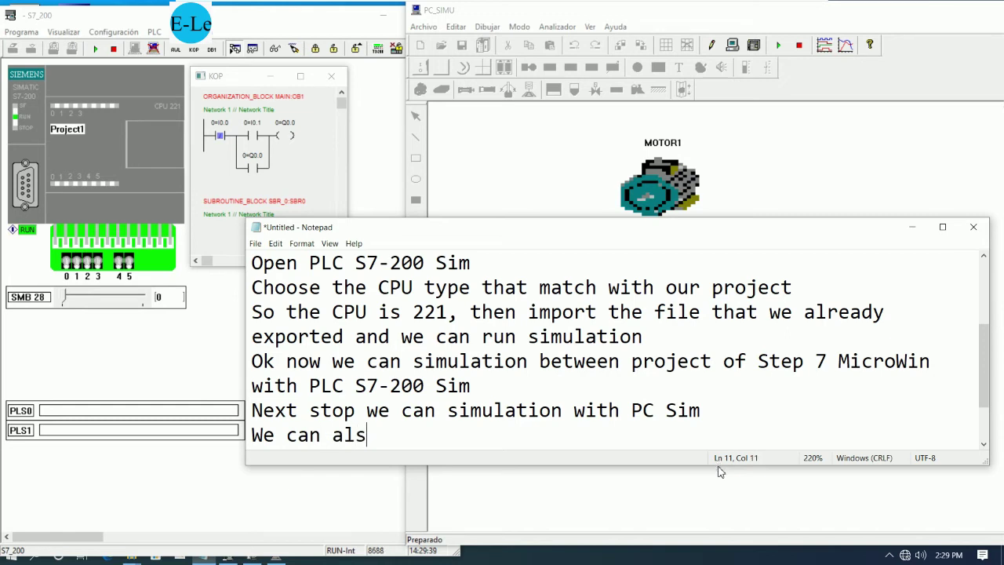
{"action": "type", "text": "o crat"}
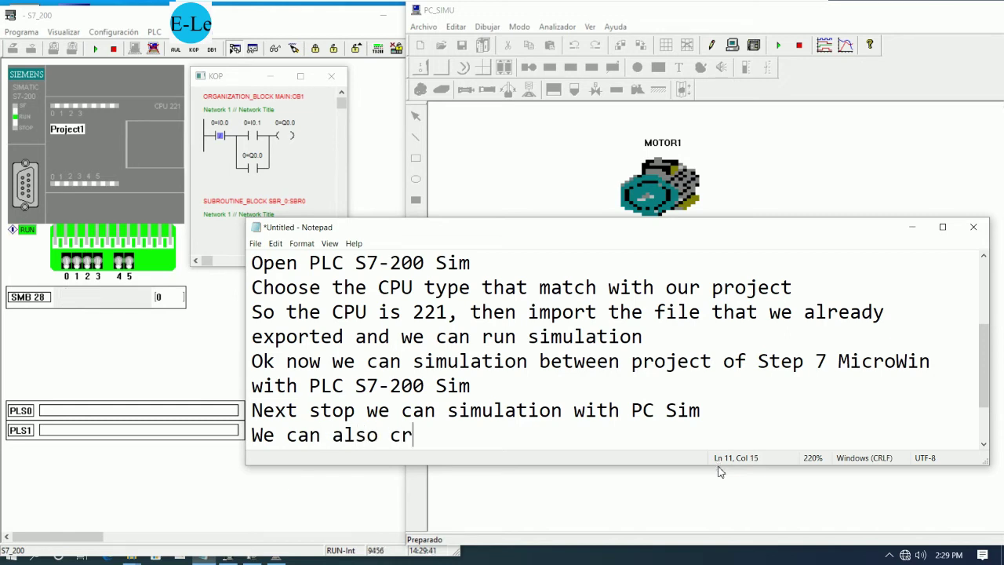
{"action": "key", "text": "BackSpace"}
{"action": "key", "text": "BackSpace"}
{"action": "key", "text": "BackSpace"}
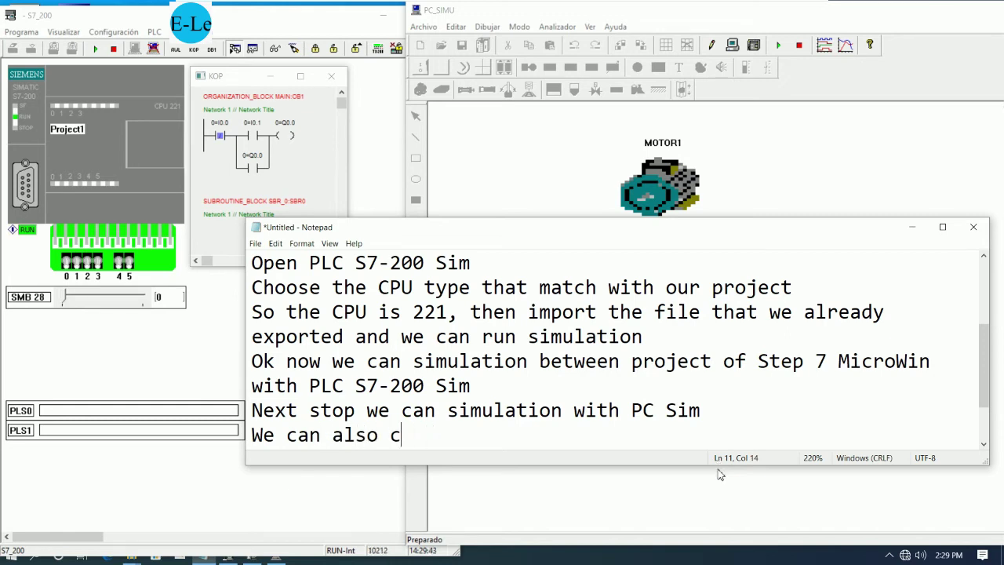
{"action": "type", "text": "reate the "}
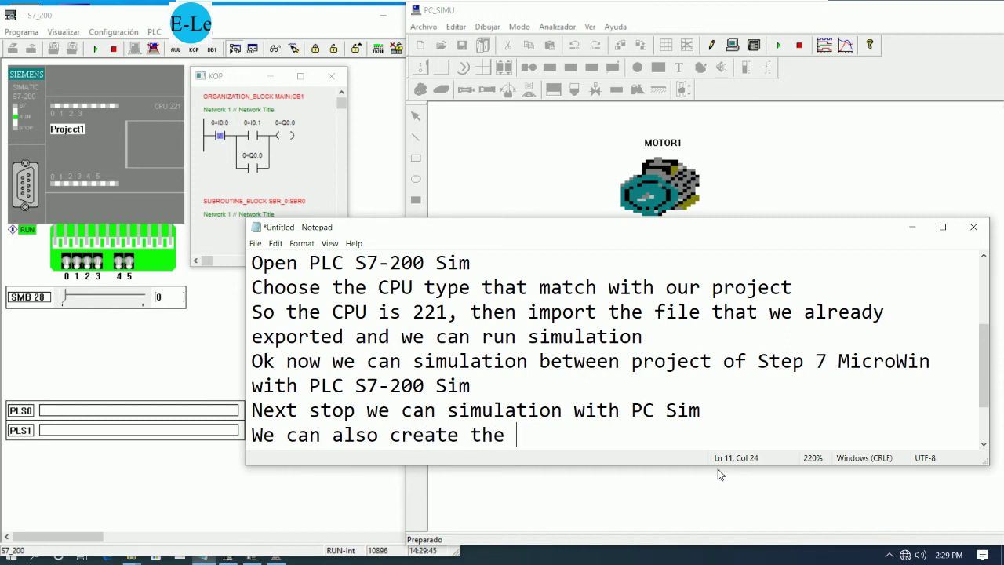
{"action": "type", "text": "simul"}
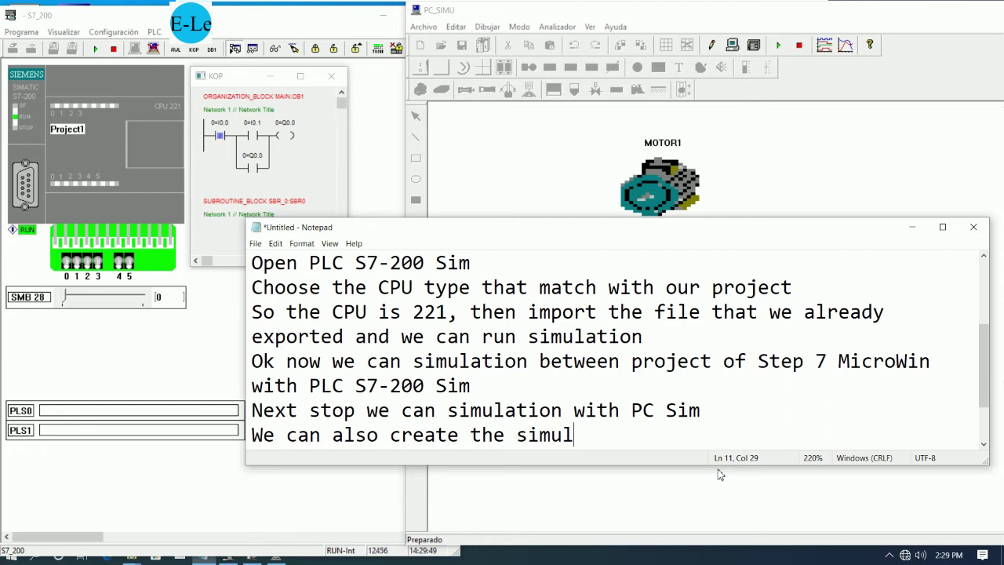
{"action": "type", "text": "ation"}
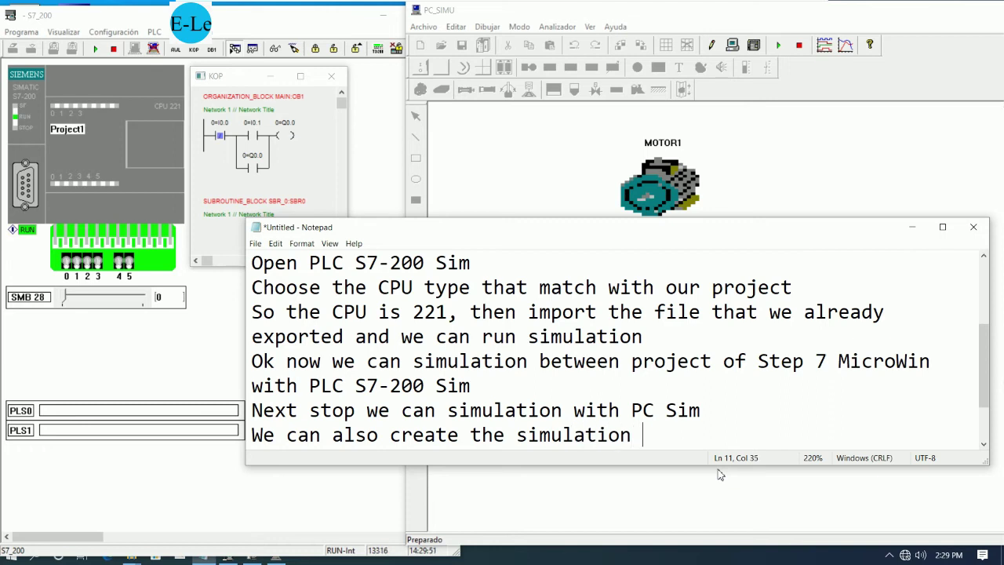
{"action": "type", "text": " with motor "}
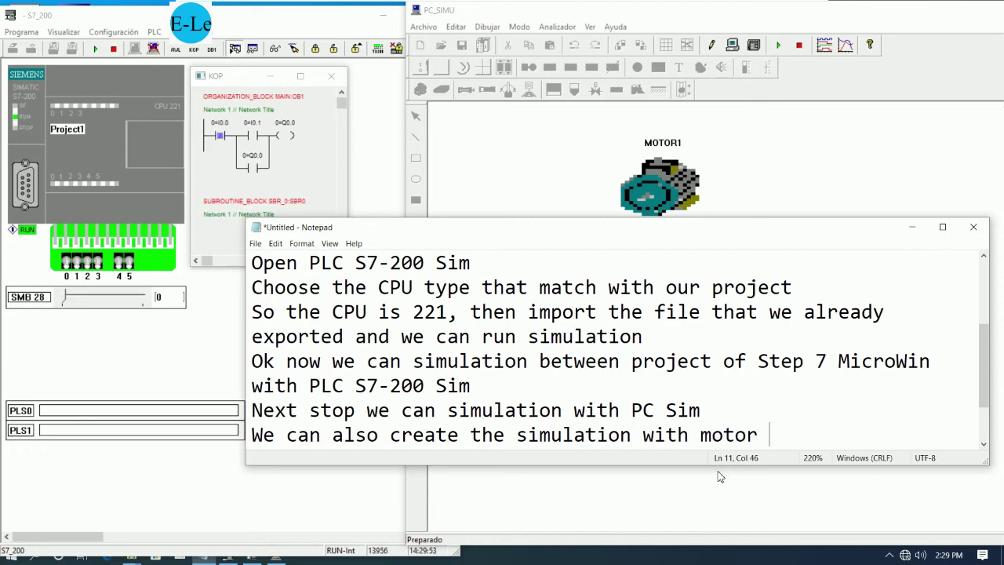
{"action": "type", "text": "forward "}
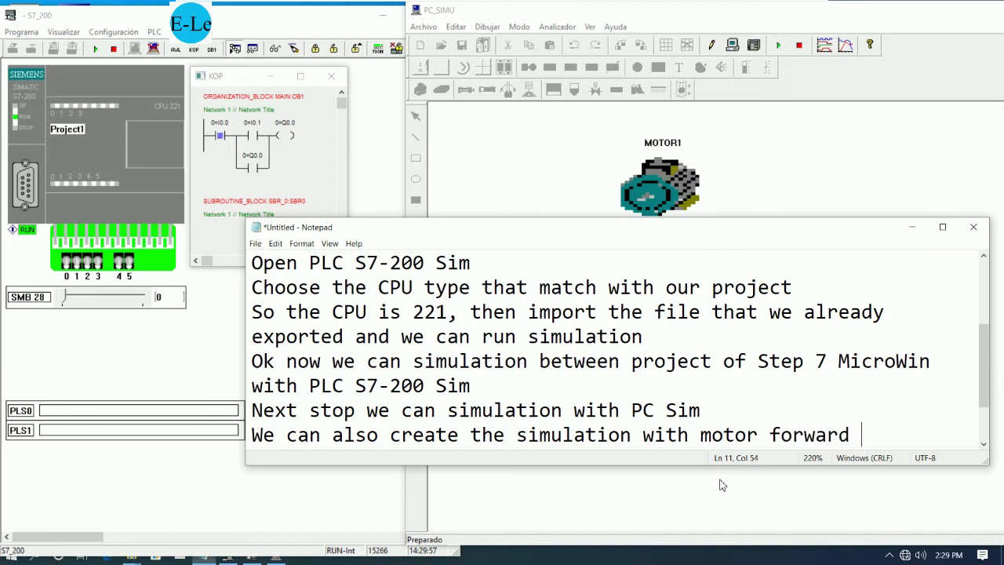
{"action": "type", "text": "and reverse"}
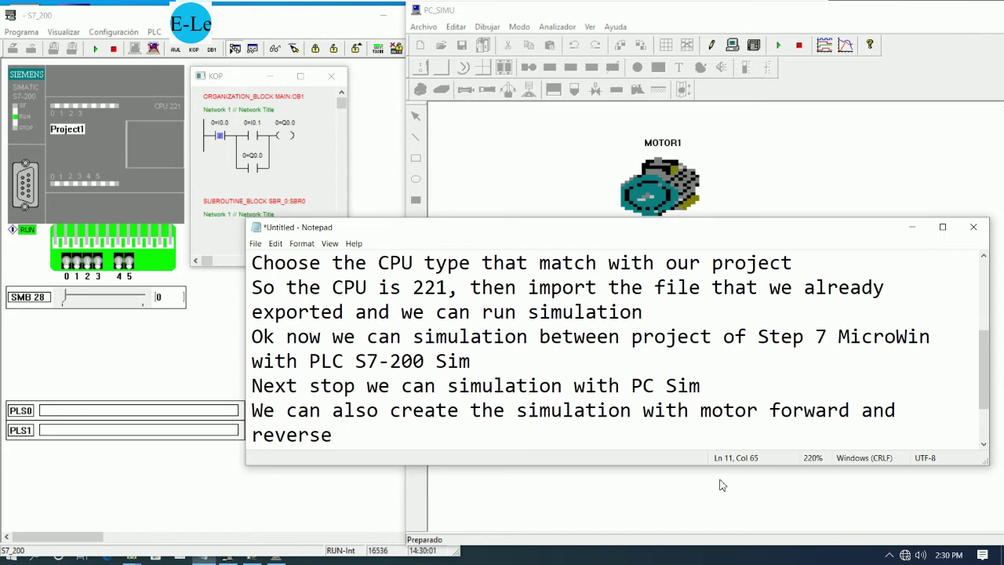
{"action": "left_click", "coordinate": [913, 229]}
Close the KOP ladder window and end the information exchange in the S7-200 simulator
{"action": "left_click", "coordinate": [329, 78]}
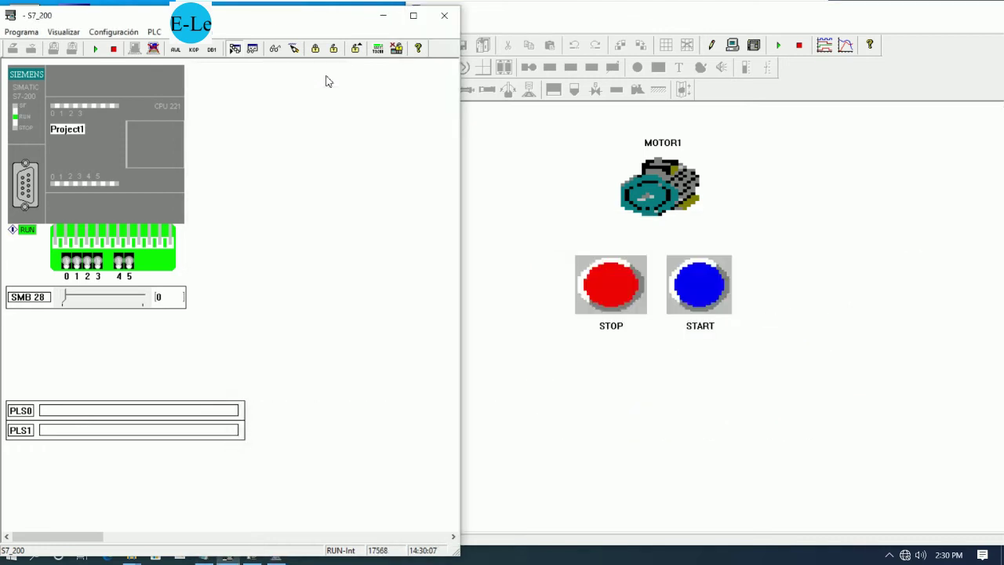
{"action": "left_click", "coordinate": [154, 49]}
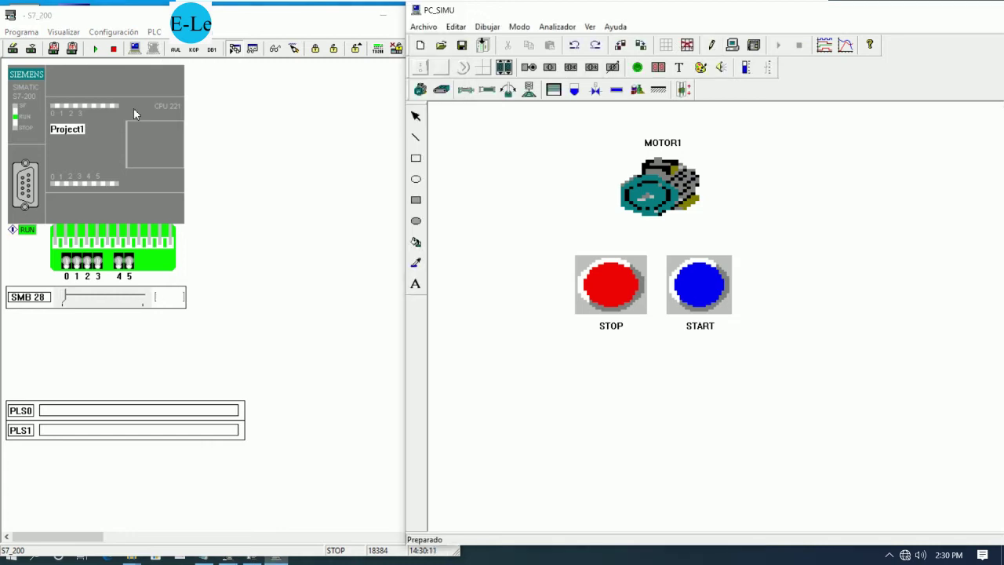
{"action": "left_click", "coordinate": [269, 200]}
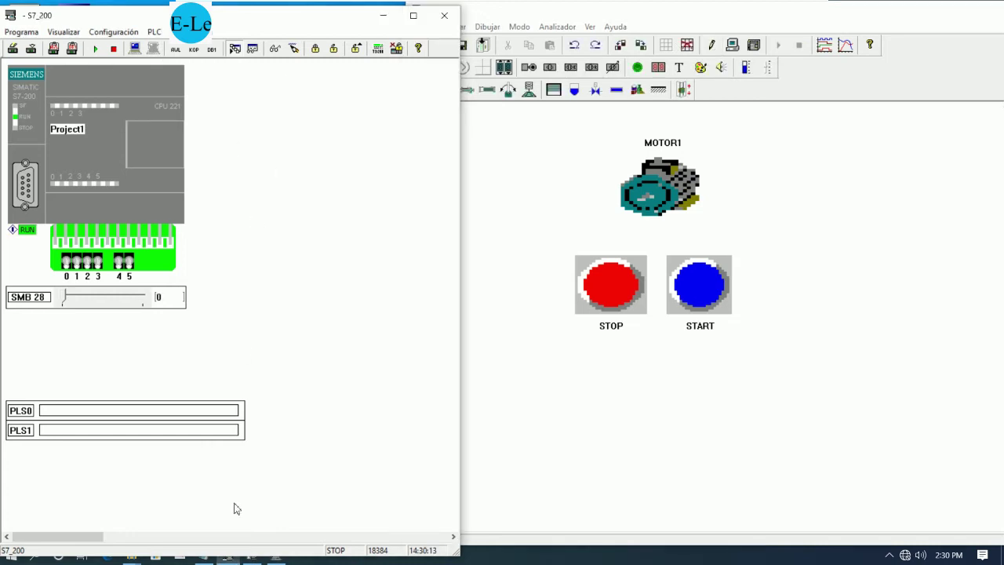
Switch to STEP 7-Micro/WIN and examine the symbol definition of the MOTOR1 coil in Network 1 without changing it
{"action": "left_click", "coordinate": [252, 558]}
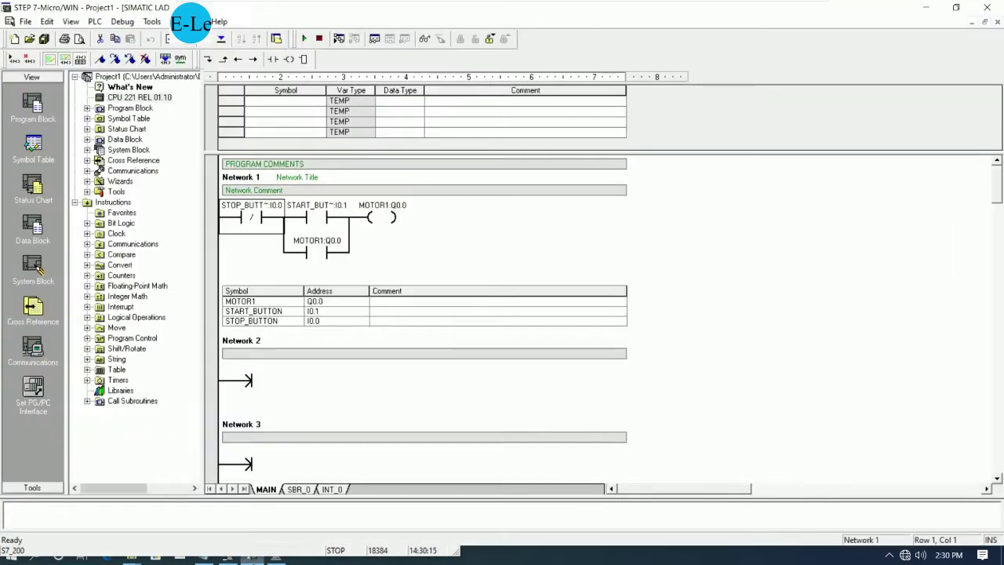
{"action": "left_click", "coordinate": [447, 218]}
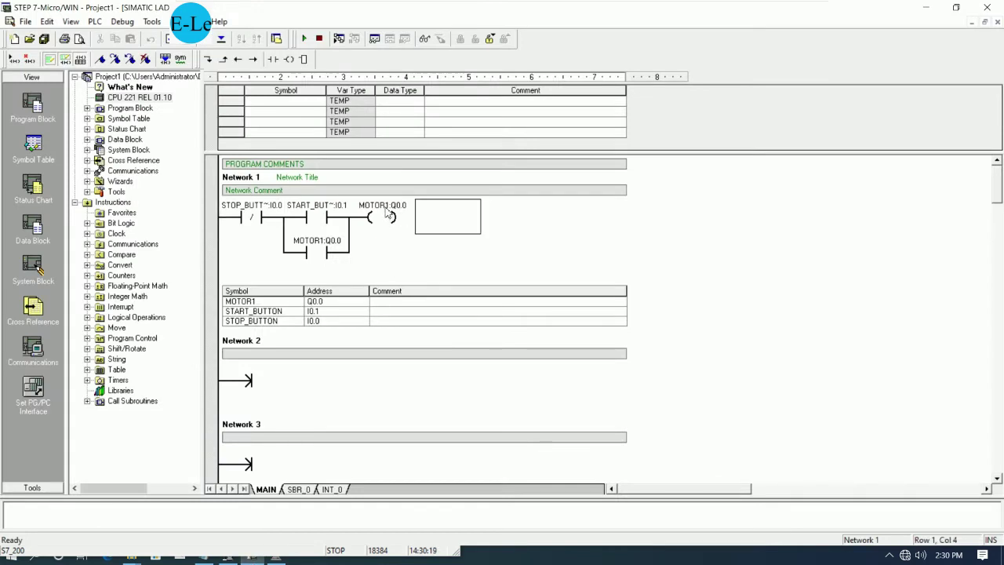
{"action": "left_click", "coordinate": [389, 216]}
{"action": "right_click", "coordinate": [387, 210]}
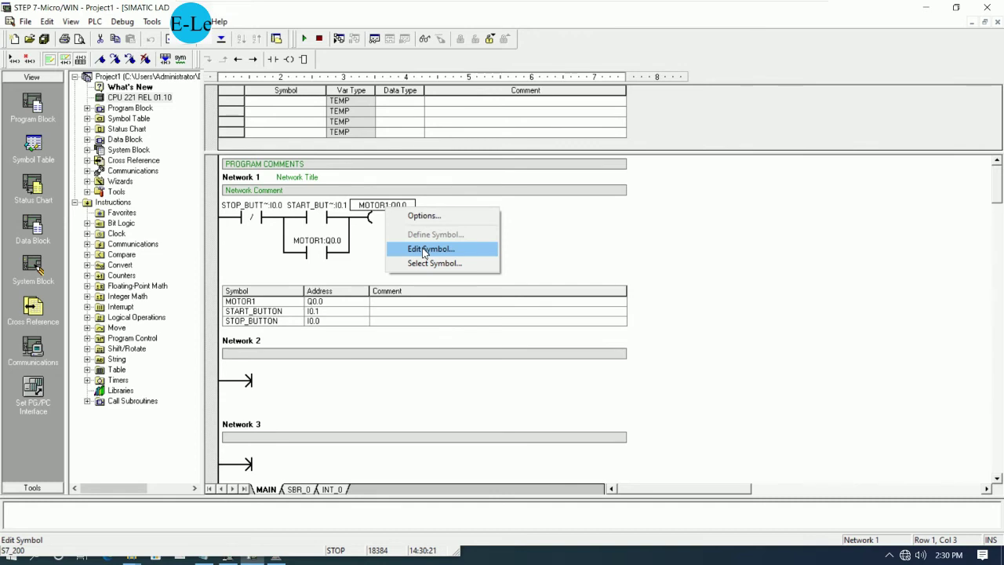
{"action": "left_click", "coordinate": [425, 250]}
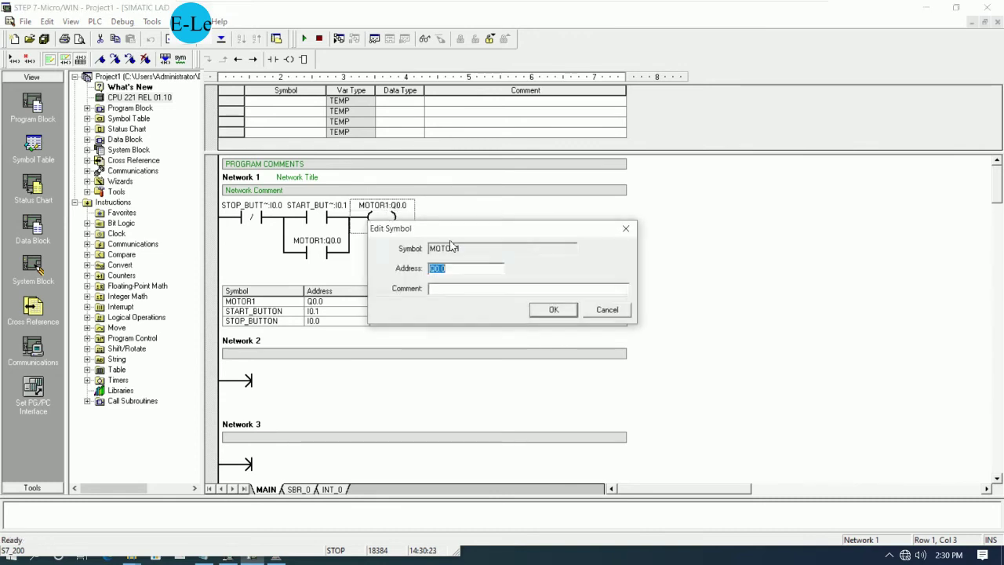
{"action": "left_click", "coordinate": [590, 311]}
{"action": "left_click", "coordinate": [420, 248]}
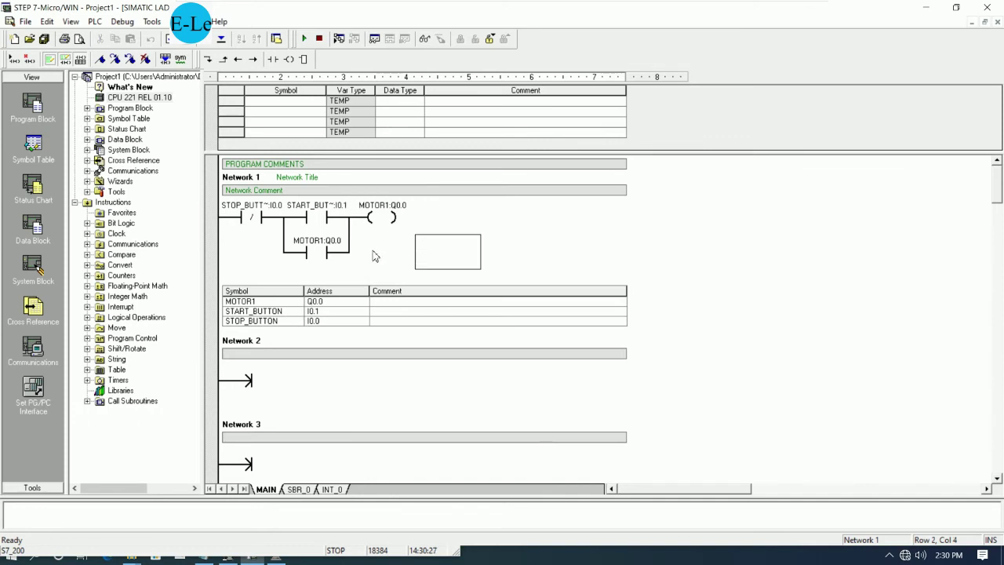
Examine the START_BUTTON symbol definition from its contact in Network 1 and from the network's symbol list, cancelling without changes
{"action": "left_click", "coordinate": [328, 270]}
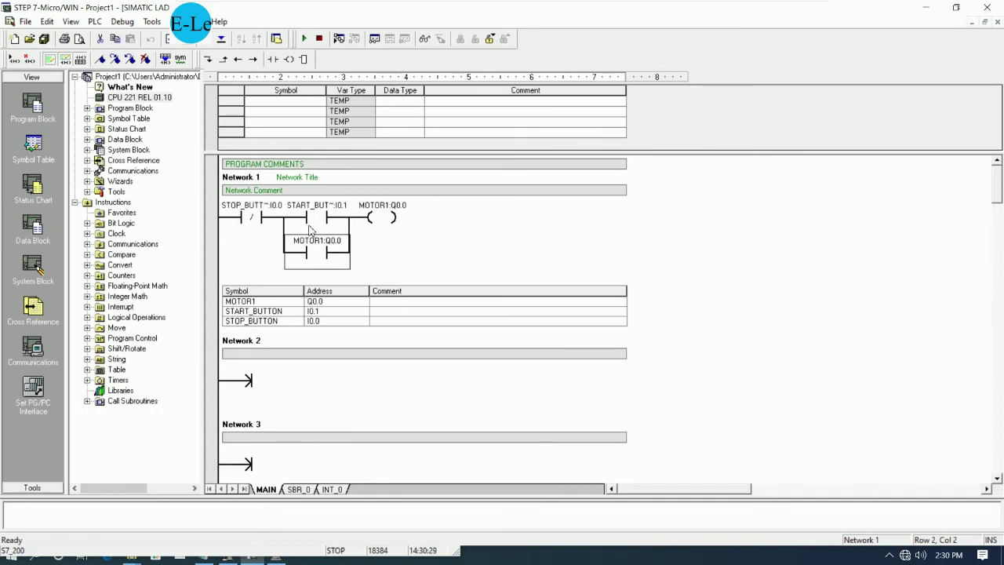
{"action": "left_click", "coordinate": [323, 278]}
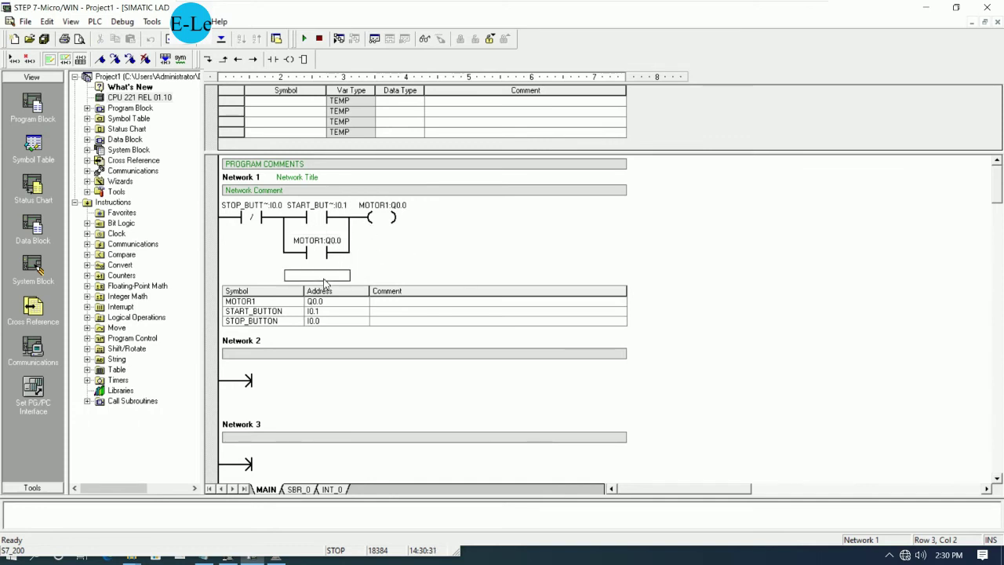
{"action": "left_click", "coordinate": [330, 206]}
{"action": "right_click", "coordinate": [329, 208]}
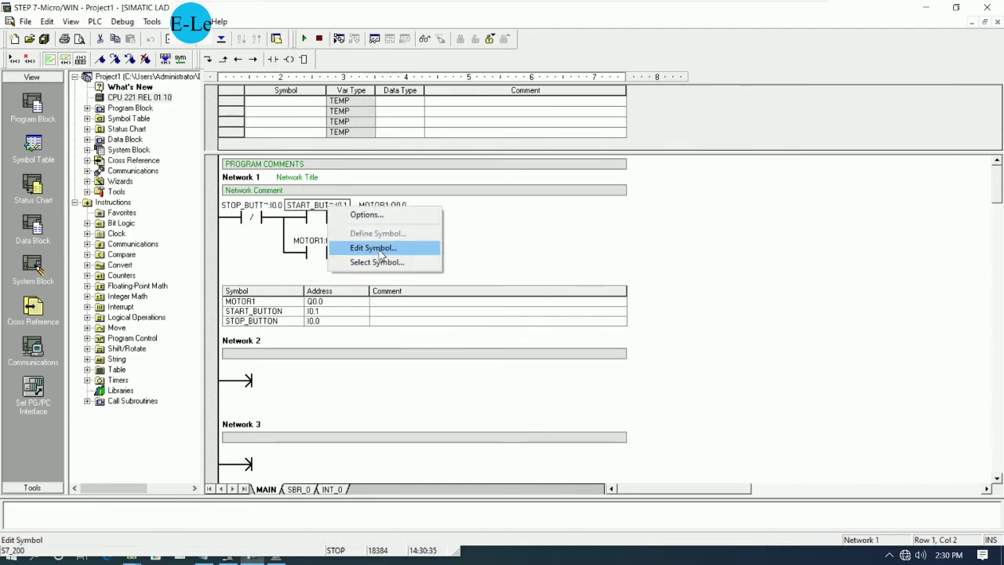
{"action": "left_click", "coordinate": [380, 251]}
{"action": "left_click", "coordinate": [506, 249]}
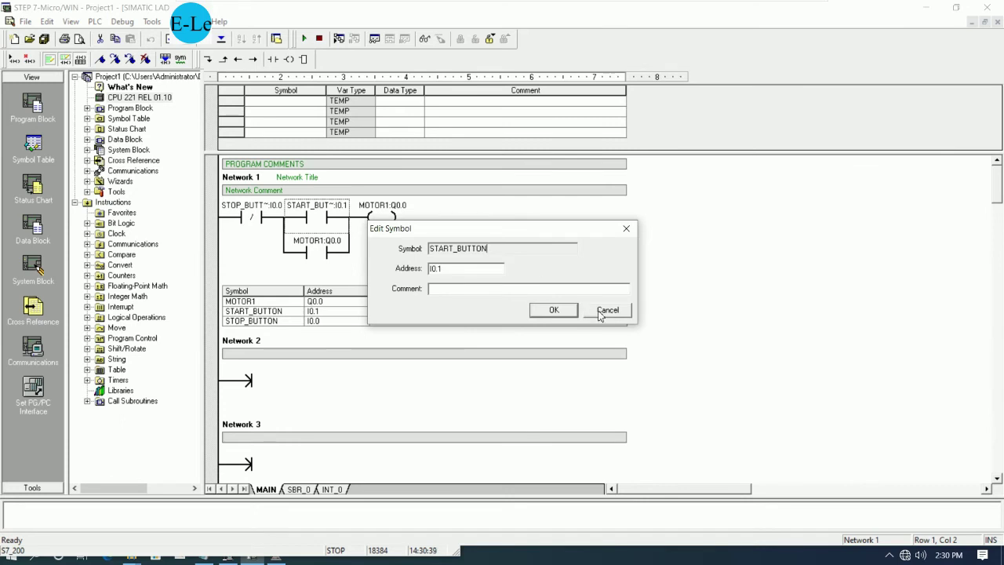
{"action": "left_click", "coordinate": [602, 312]}
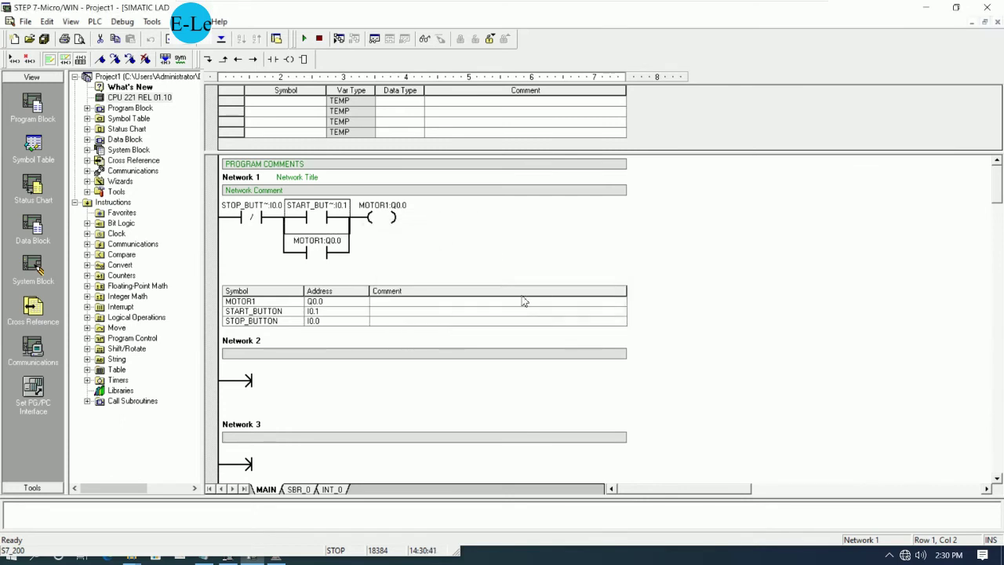
{"action": "double_click", "coordinate": [273, 311]}
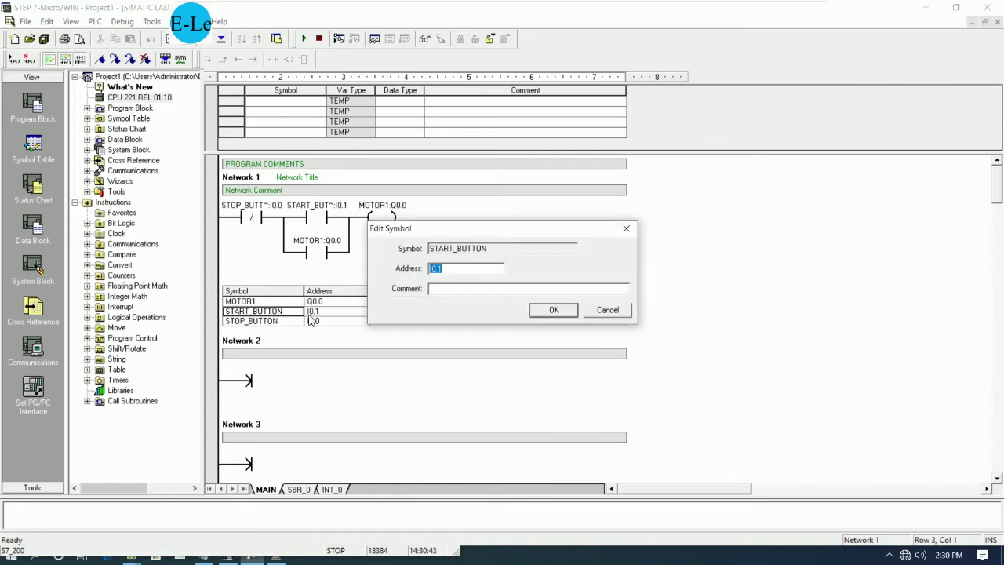
{"action": "left_click", "coordinate": [604, 310]}
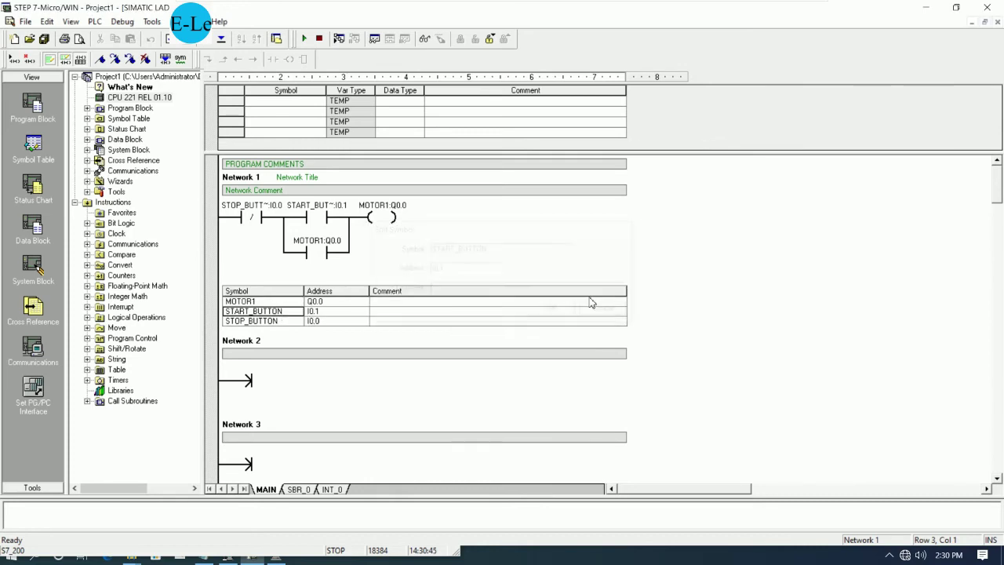
{"action": "right_click", "coordinate": [325, 217]}
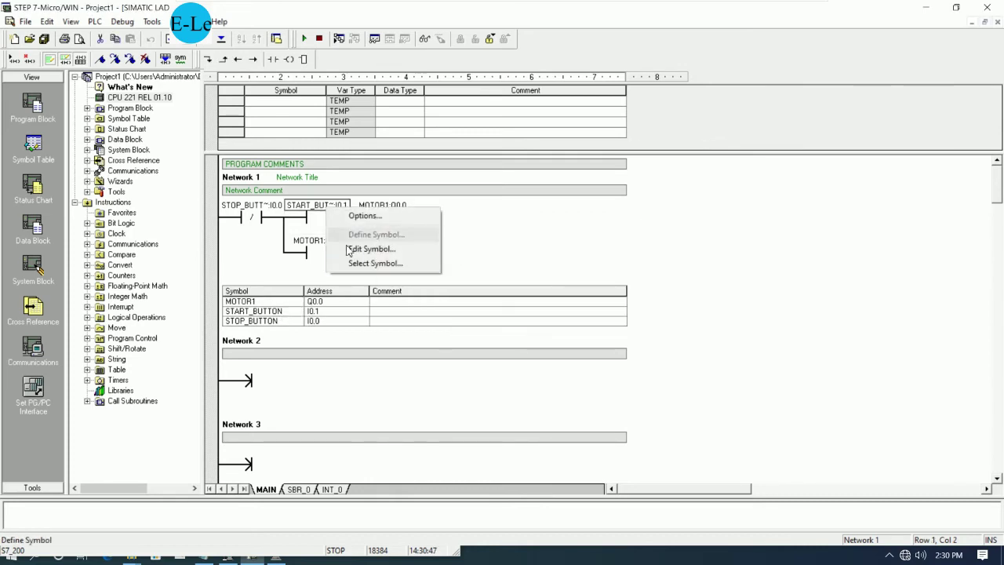
{"action": "left_click", "coordinate": [365, 264]}
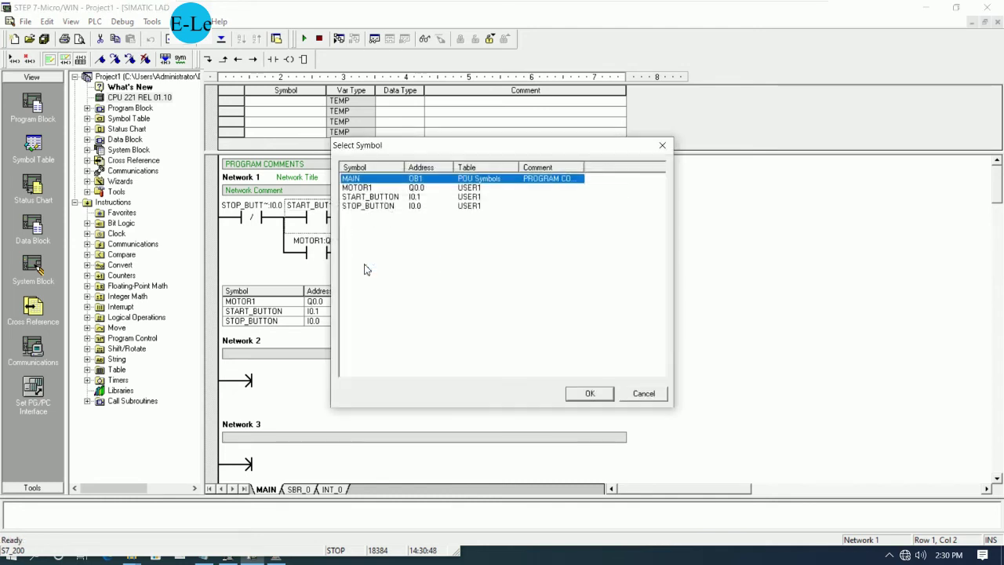
{"action": "left_click", "coordinate": [387, 197]}
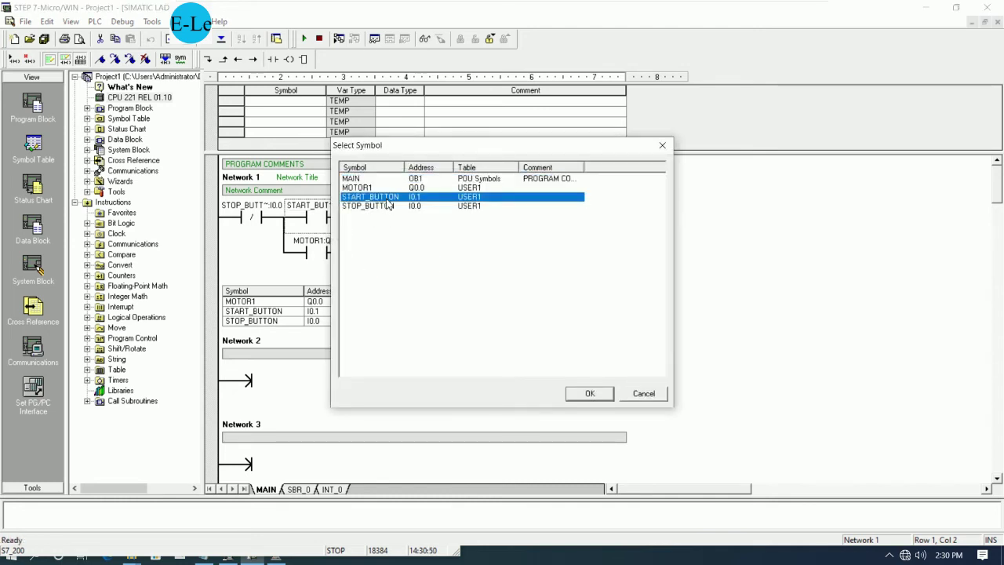
{"action": "left_click", "coordinate": [662, 146]}
{"action": "left_click", "coordinate": [477, 246]}
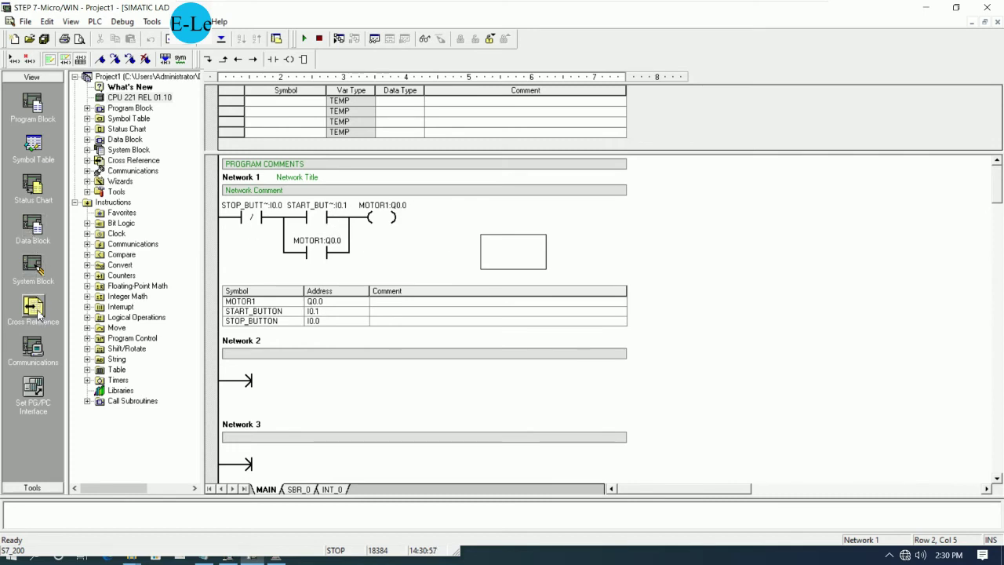
Rename the START_BUTTON symbol at address I0.1 to START_FORWARD in the project's USER1 symbol table
{"action": "left_click", "coordinate": [34, 187]}
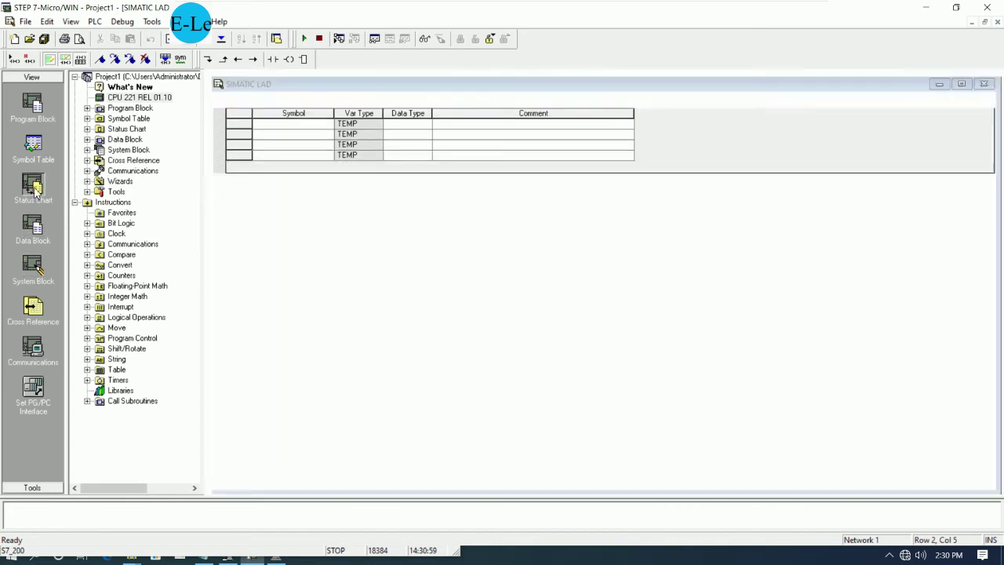
{"action": "left_click", "coordinate": [38, 147]}
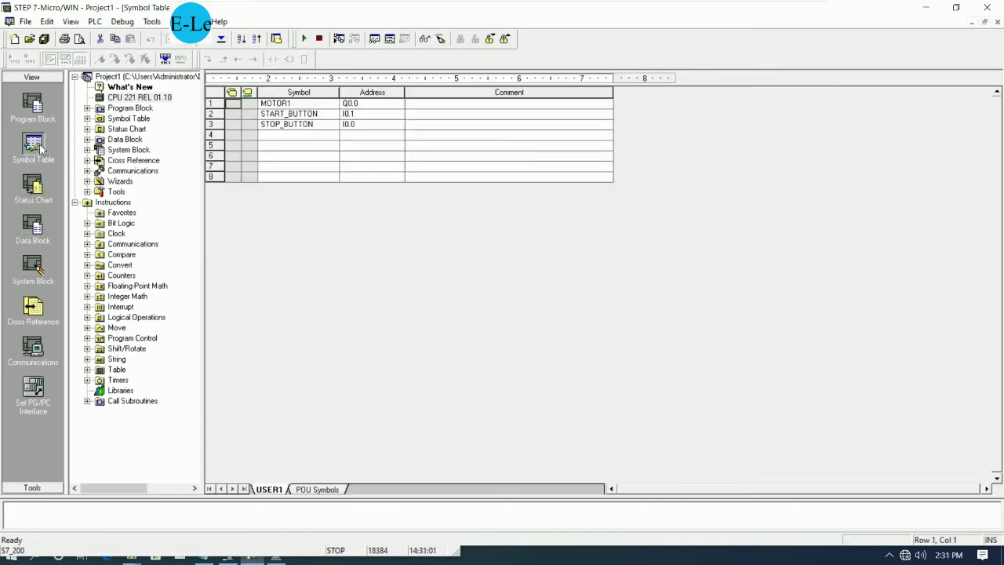
{"action": "left_click", "coordinate": [306, 115]}
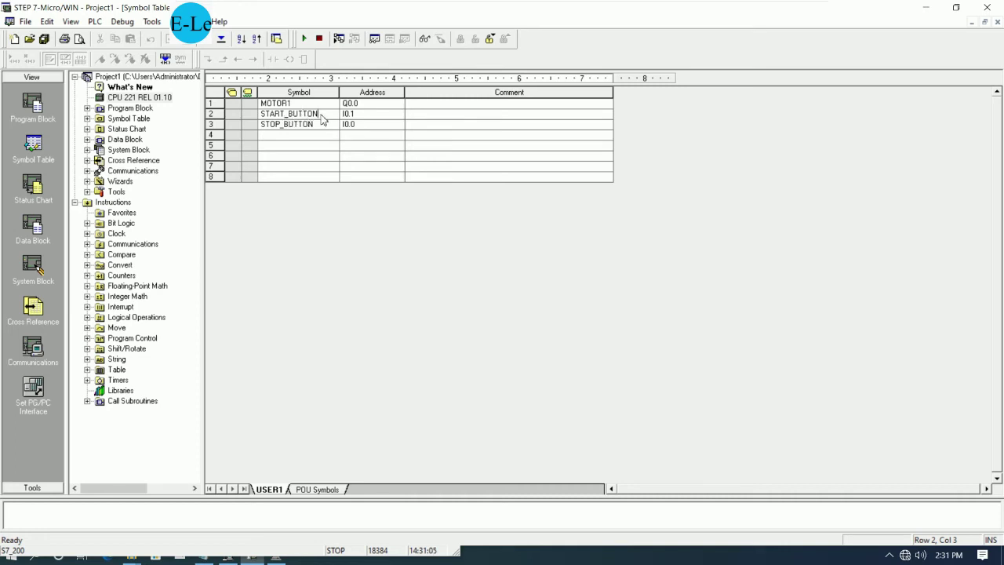
{"action": "left_click_drag", "start_coordinate": [322, 117], "coordinate": [292, 119]}
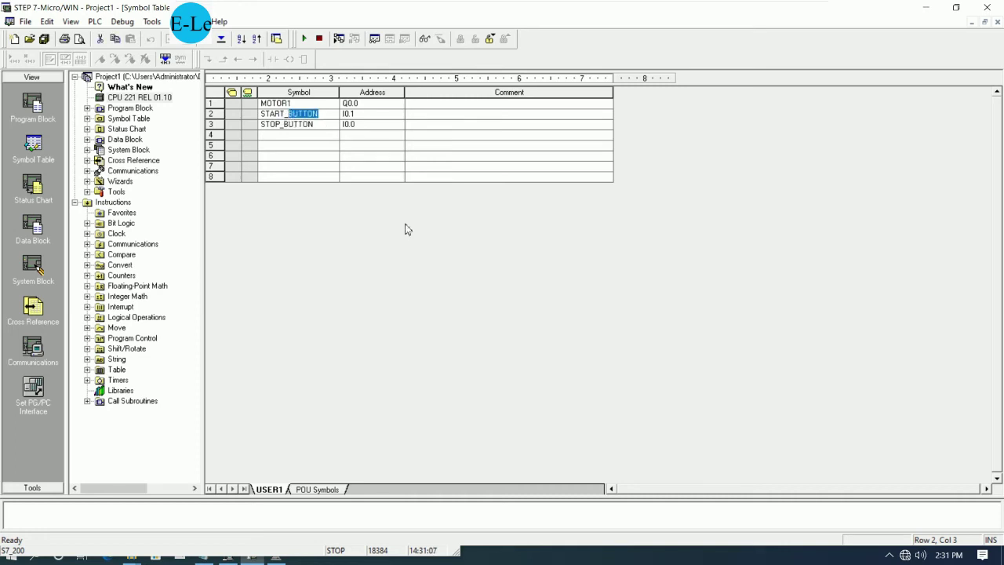
{"action": "key", "text": "BackSpace"}
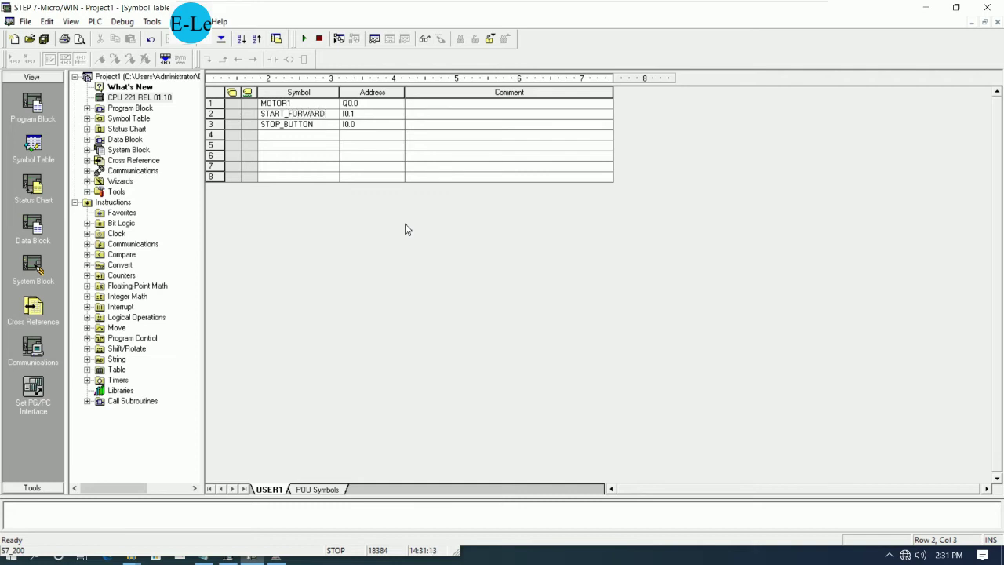
{"action": "type", "text": "FORWARD"}
{"action": "key", "text": "Tab"}
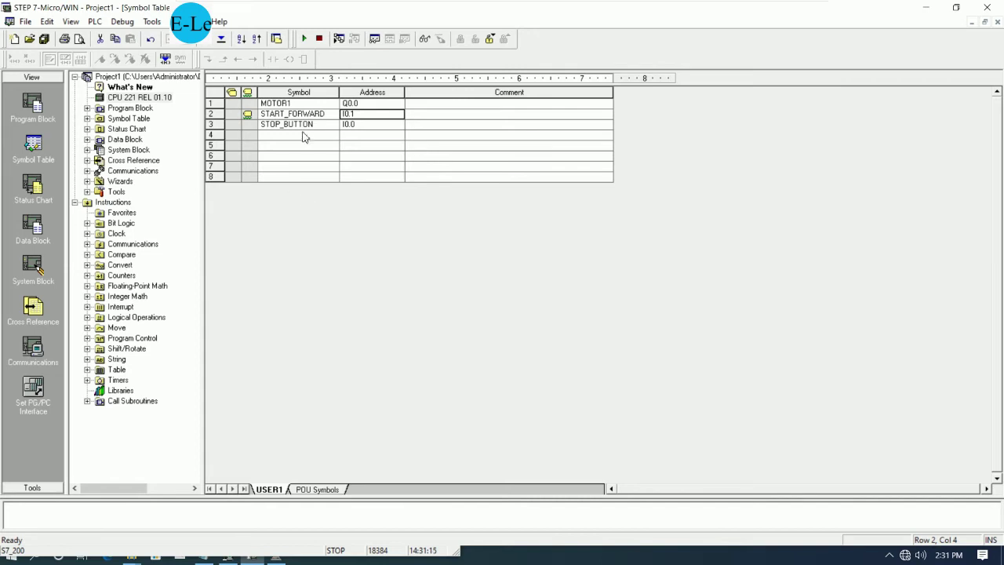